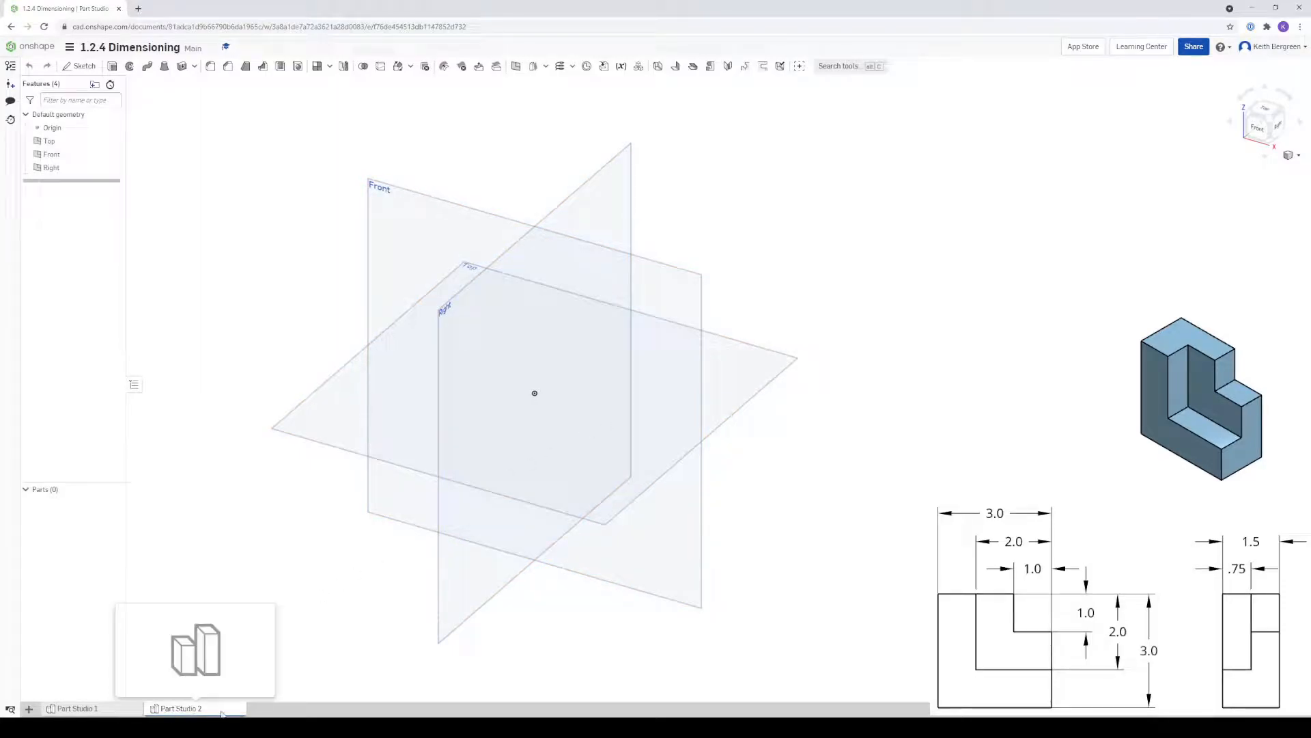
pyautogui.click(94, 710)
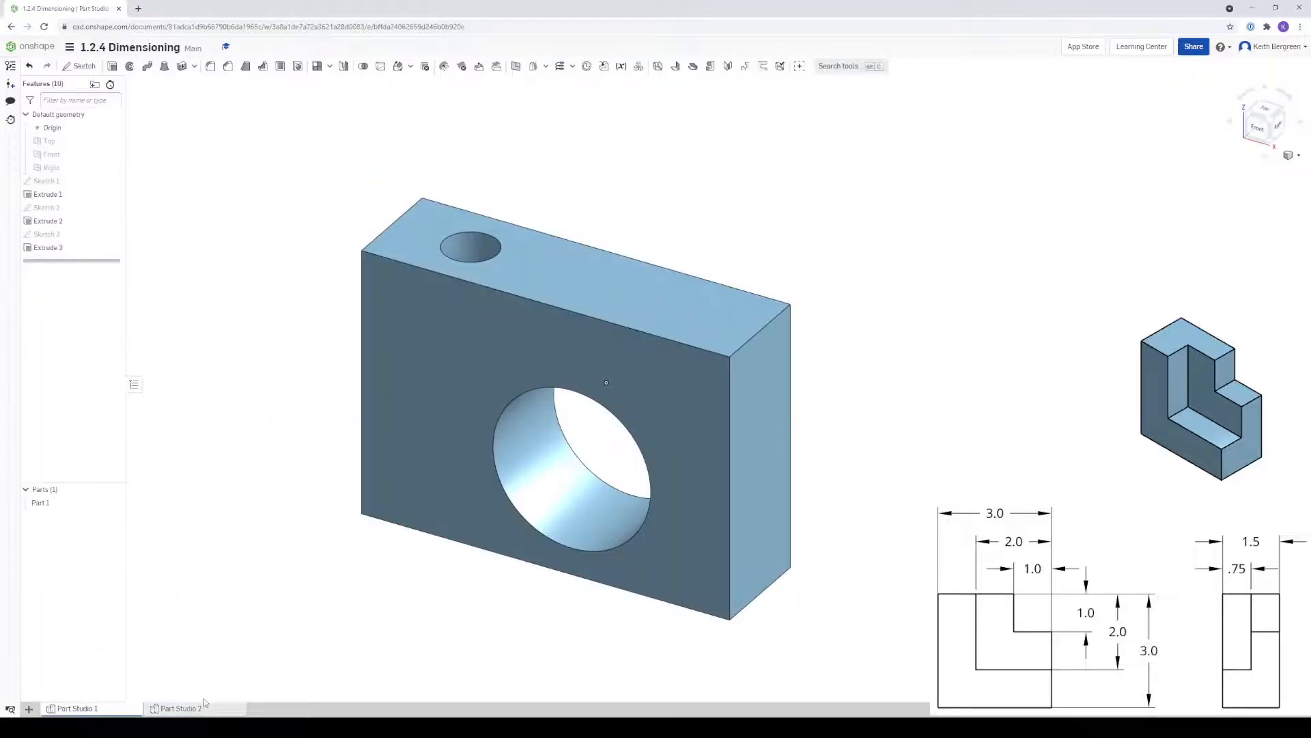
pyautogui.click(185, 709)
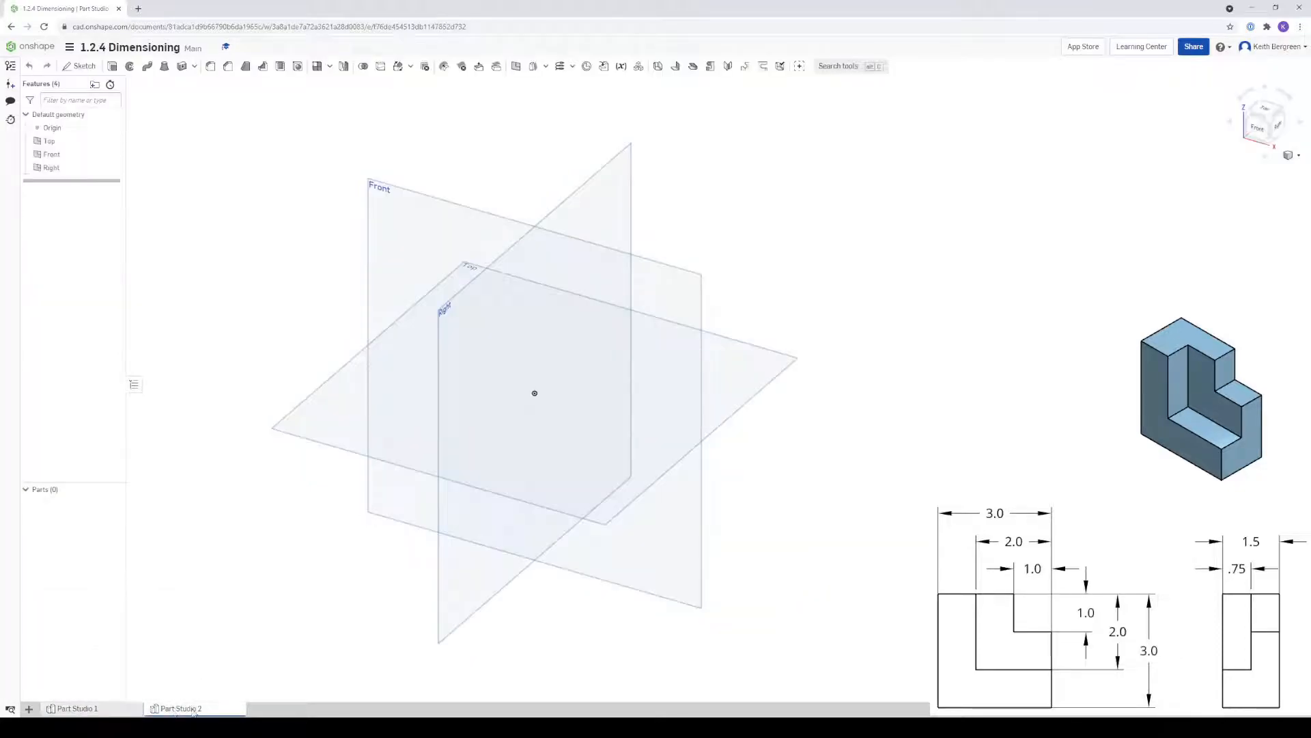
pyautogui.click(30, 710)
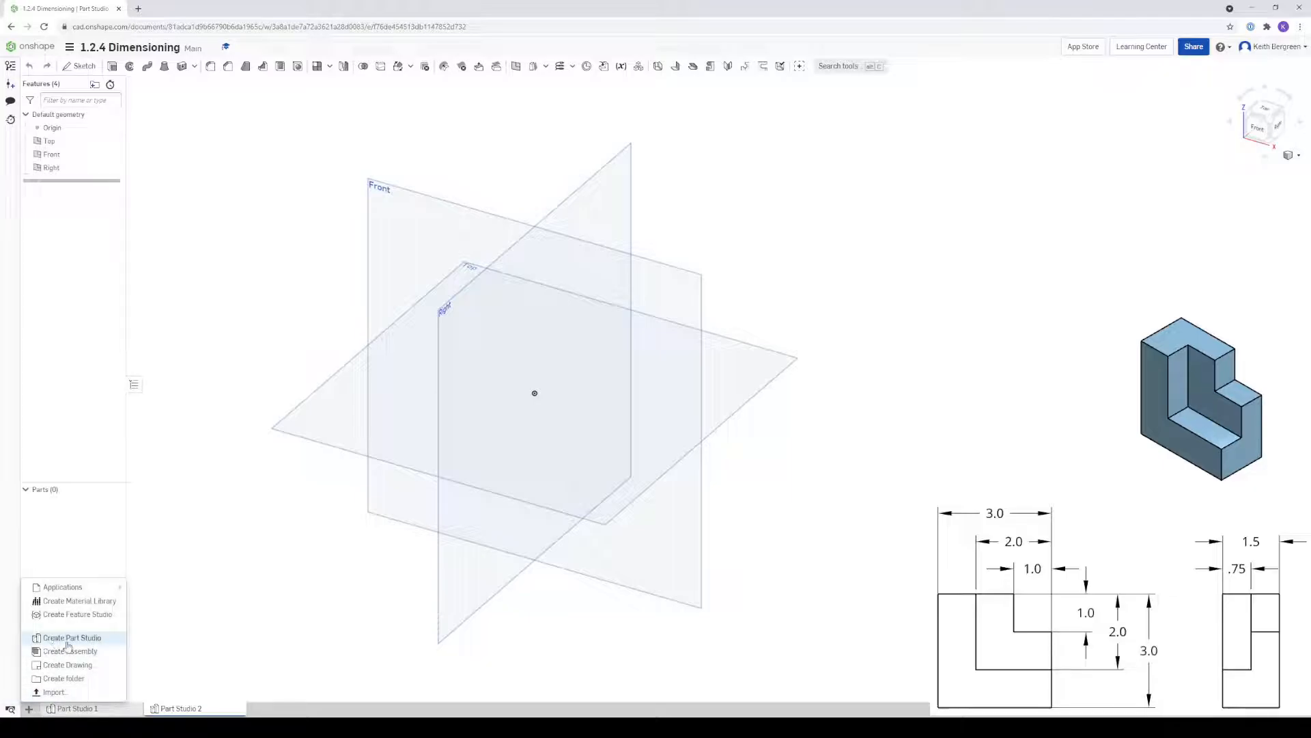
pyautogui.click(235, 639)
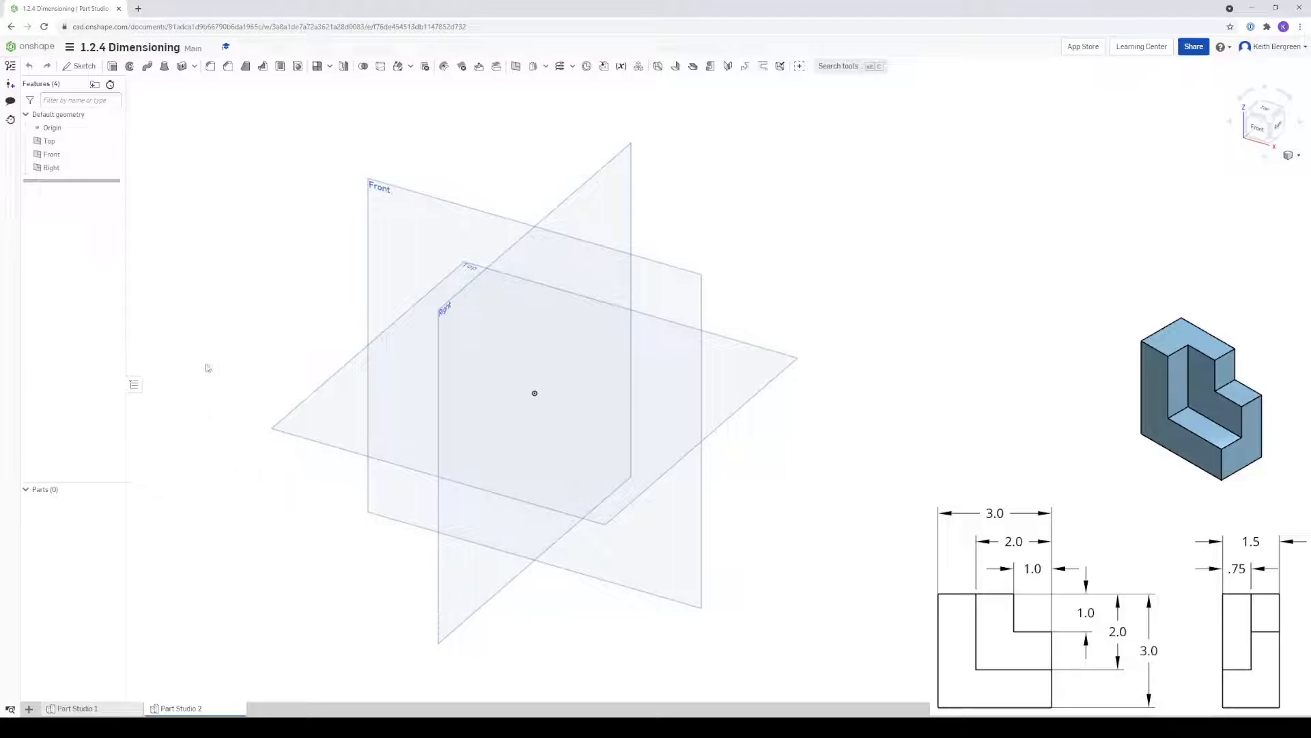
# Step: Start a sketch on the Front plane, view it head-on and hide the default planes
pyautogui.click(406, 220)
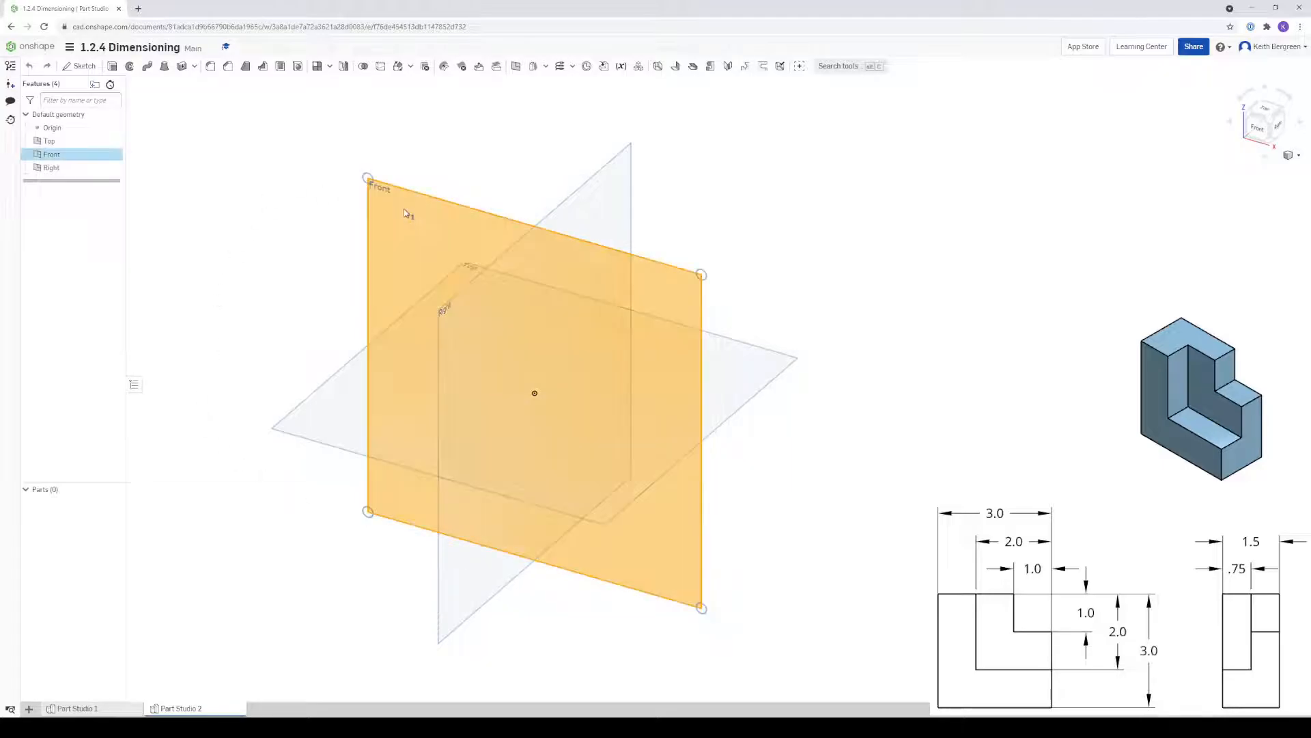
pyautogui.click(81, 66)
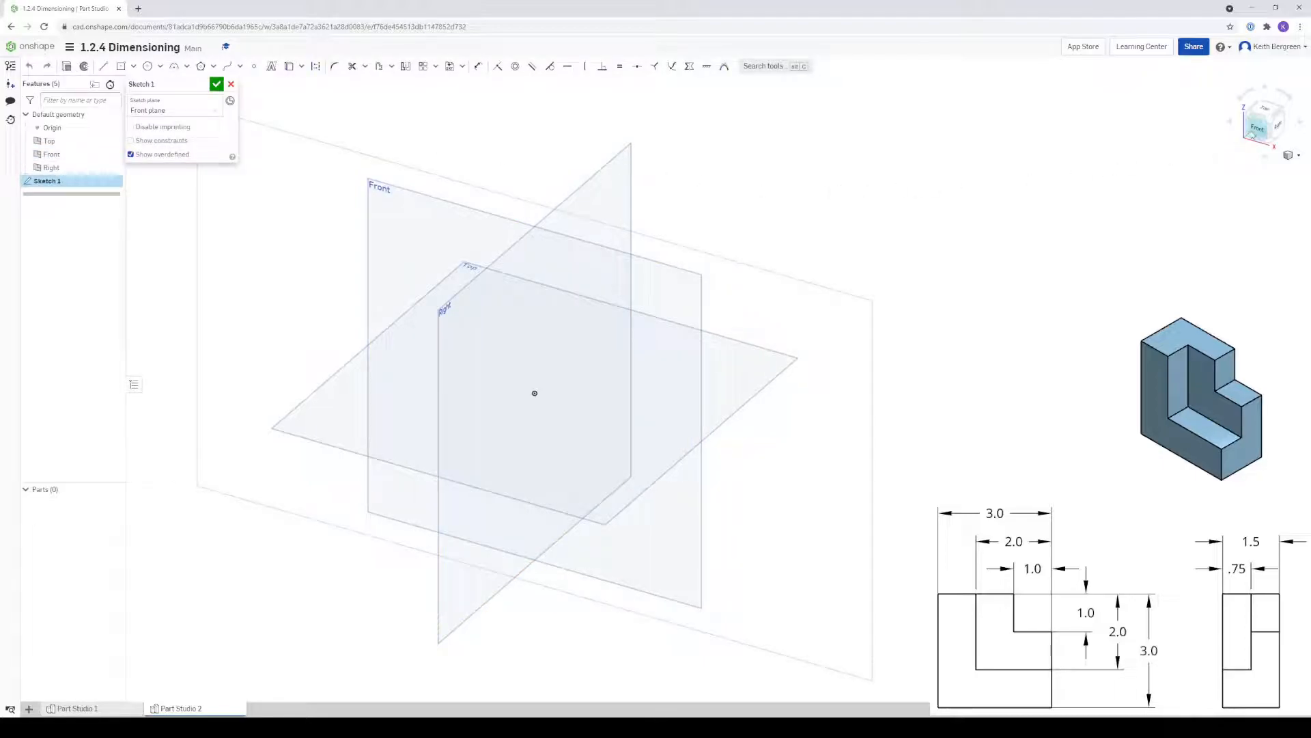
pyautogui.click(1259, 132)
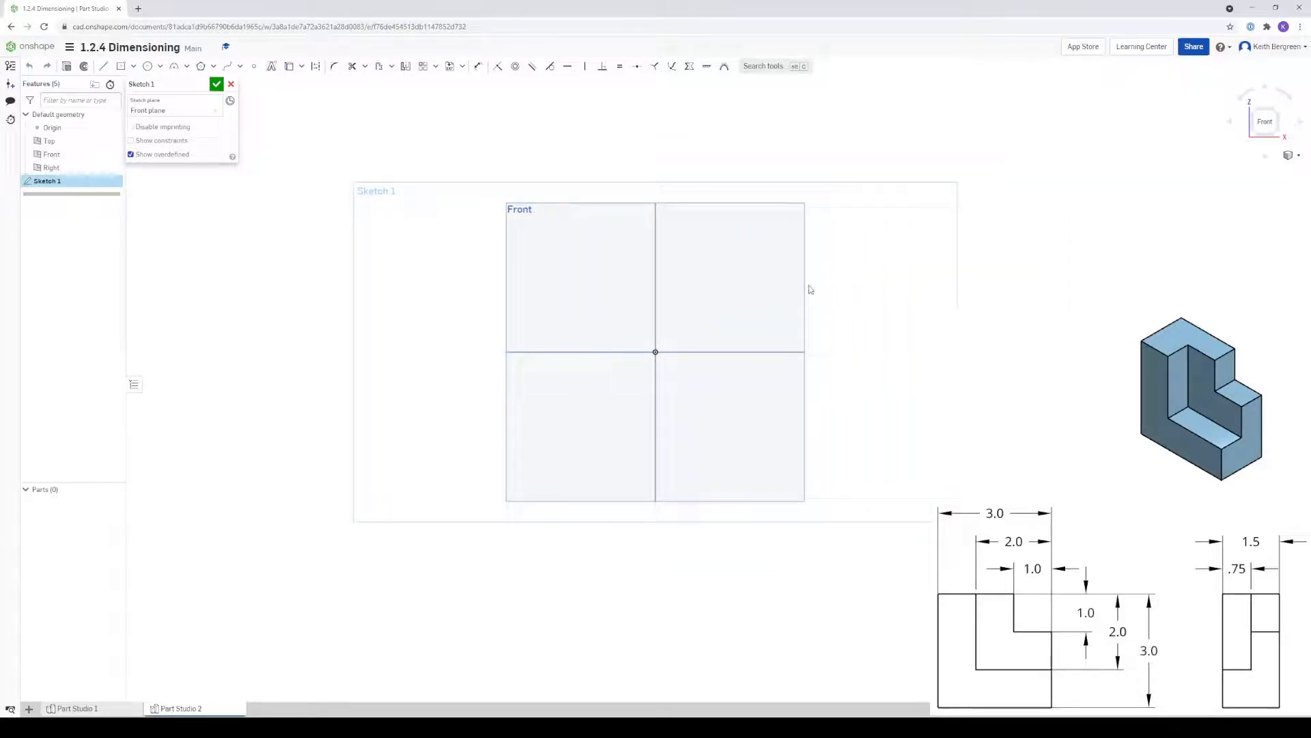
pyautogui.press('p')
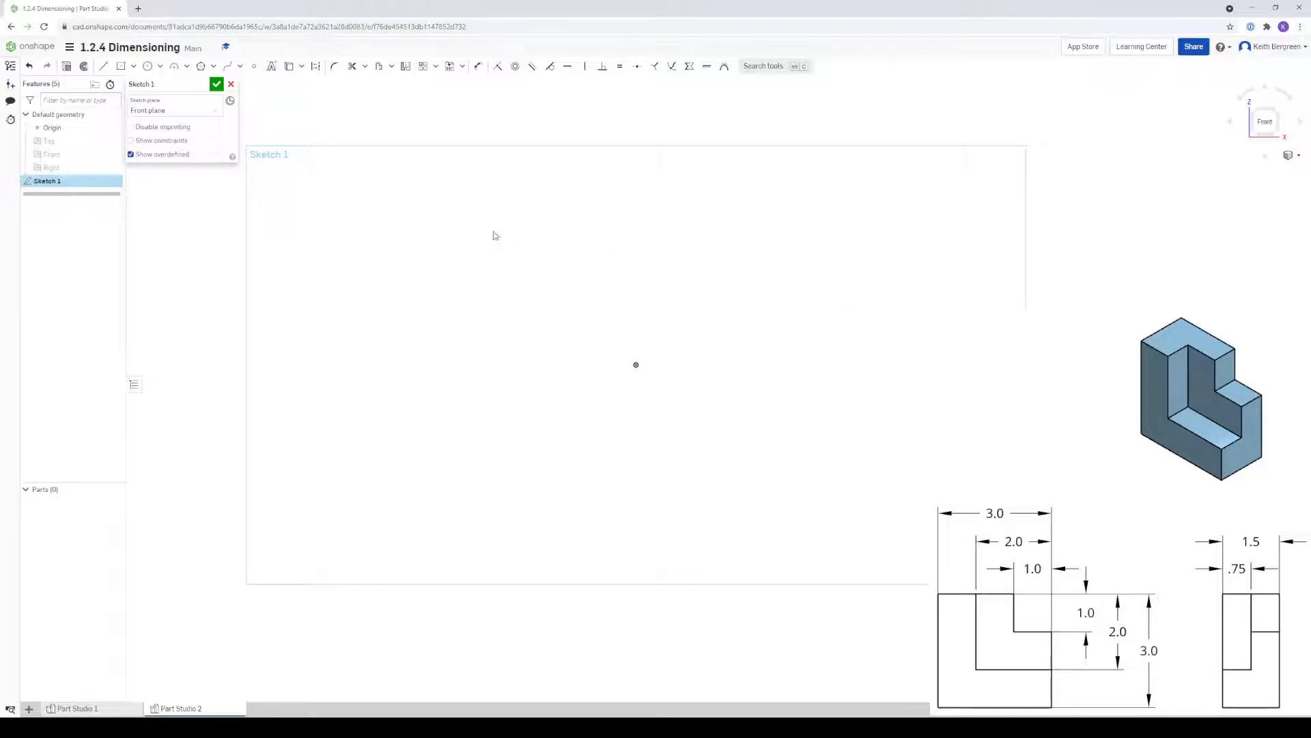
# Step: Draw a center point rectangle on the origin, 3 in wide and 3 in high, and finish the sketch
pyautogui.click(121, 66)
pyautogui.click(635, 365)
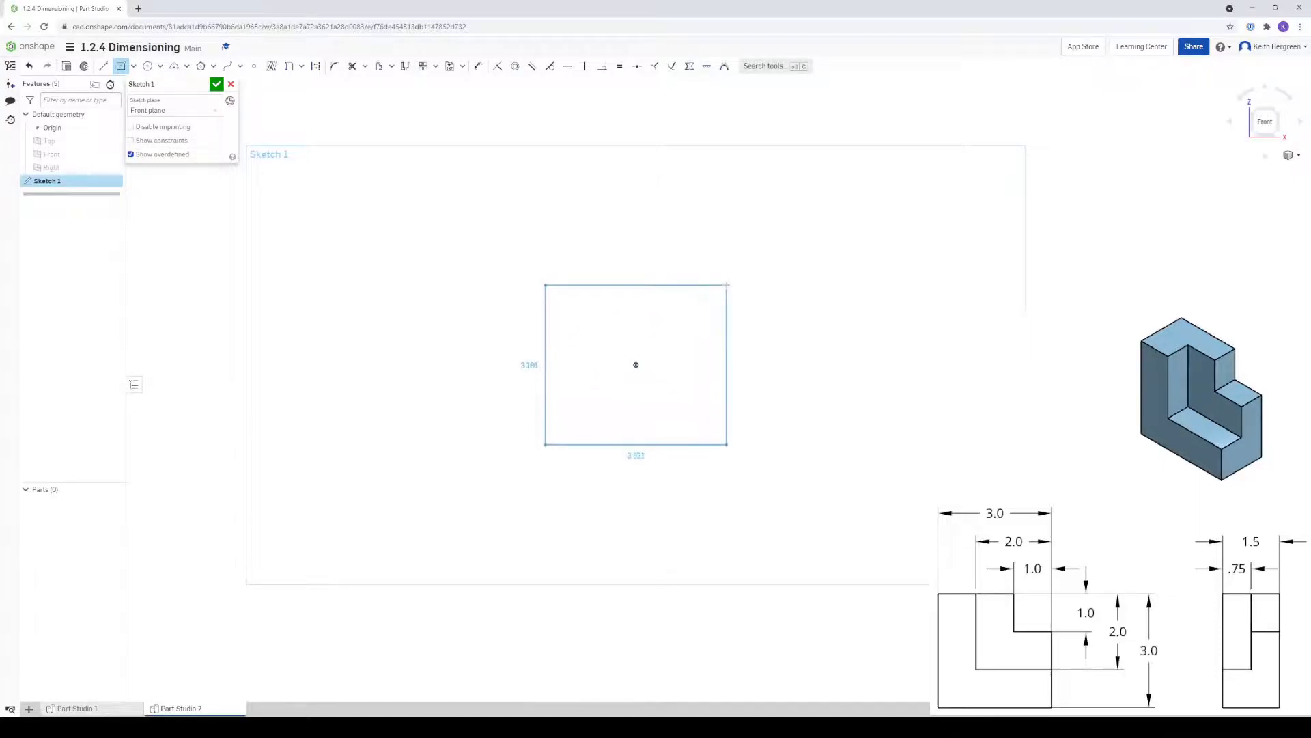
pyautogui.click(729, 280)
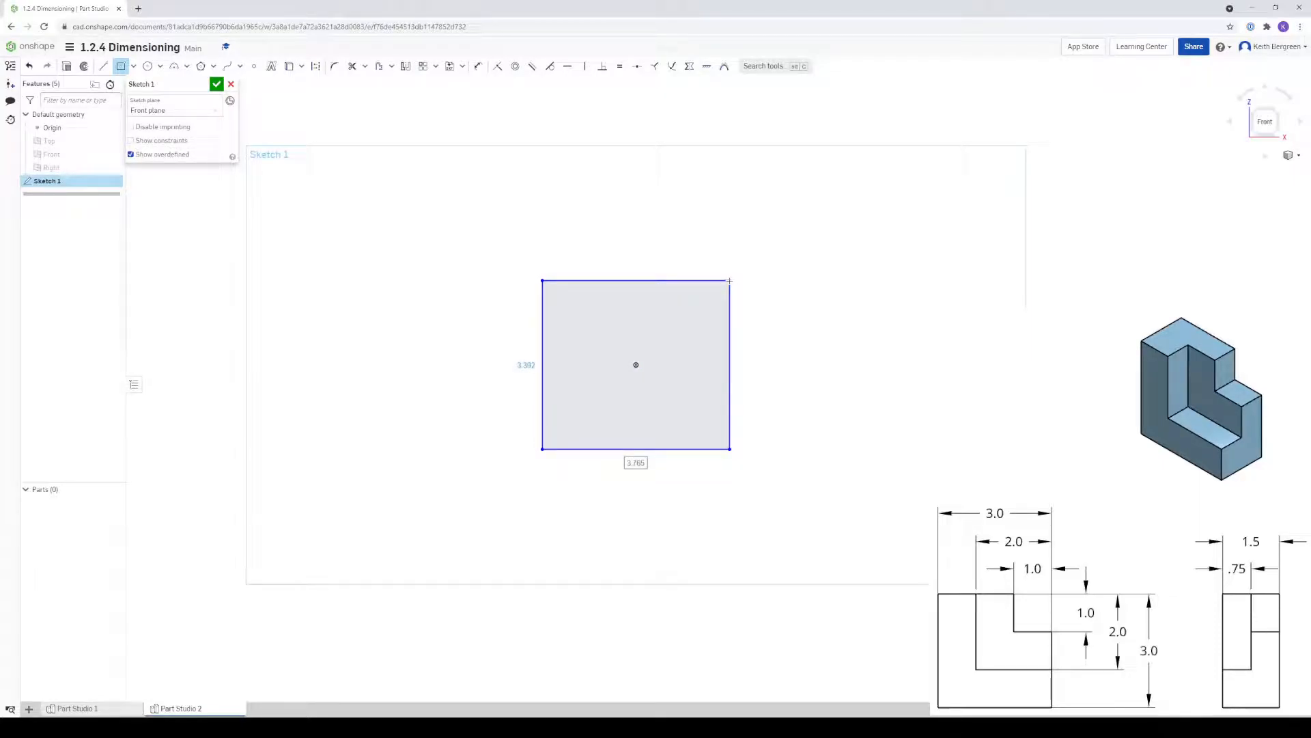
pyautogui.write('3')
pyautogui.press('Tab')
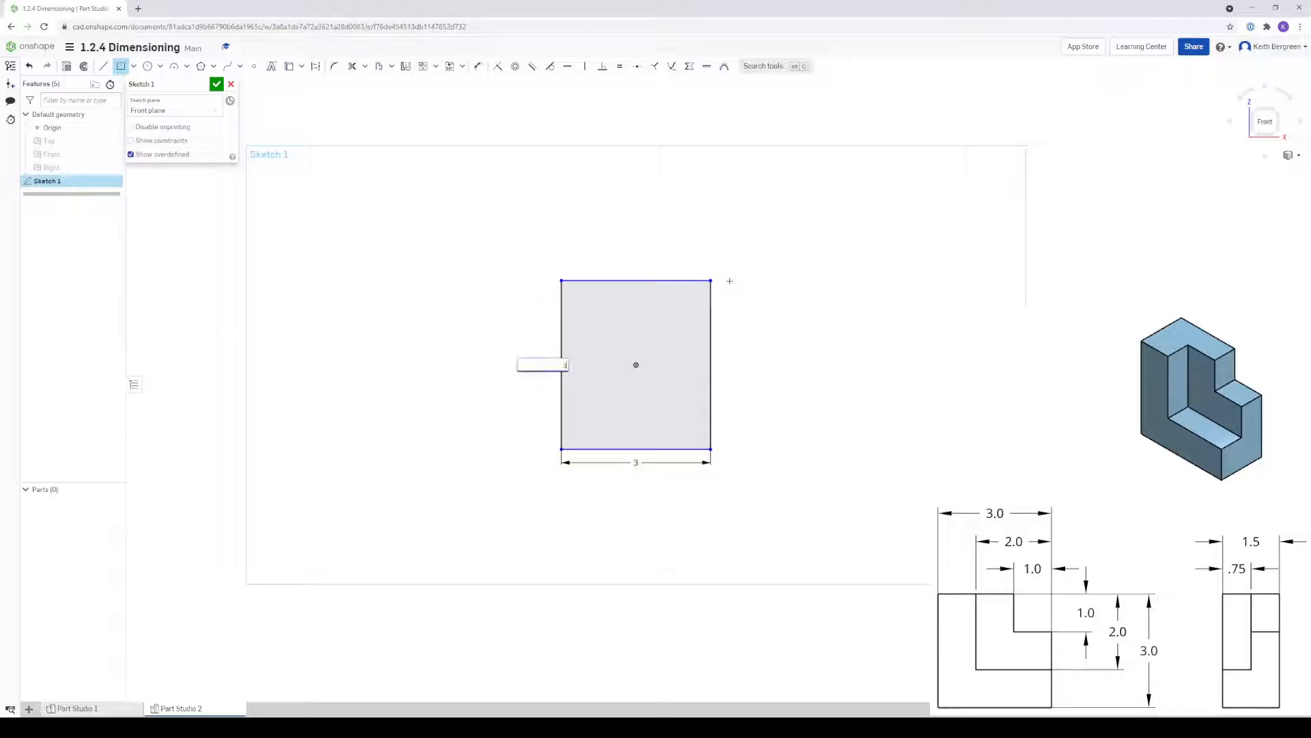
pyautogui.write('3')
pyautogui.press('Return')
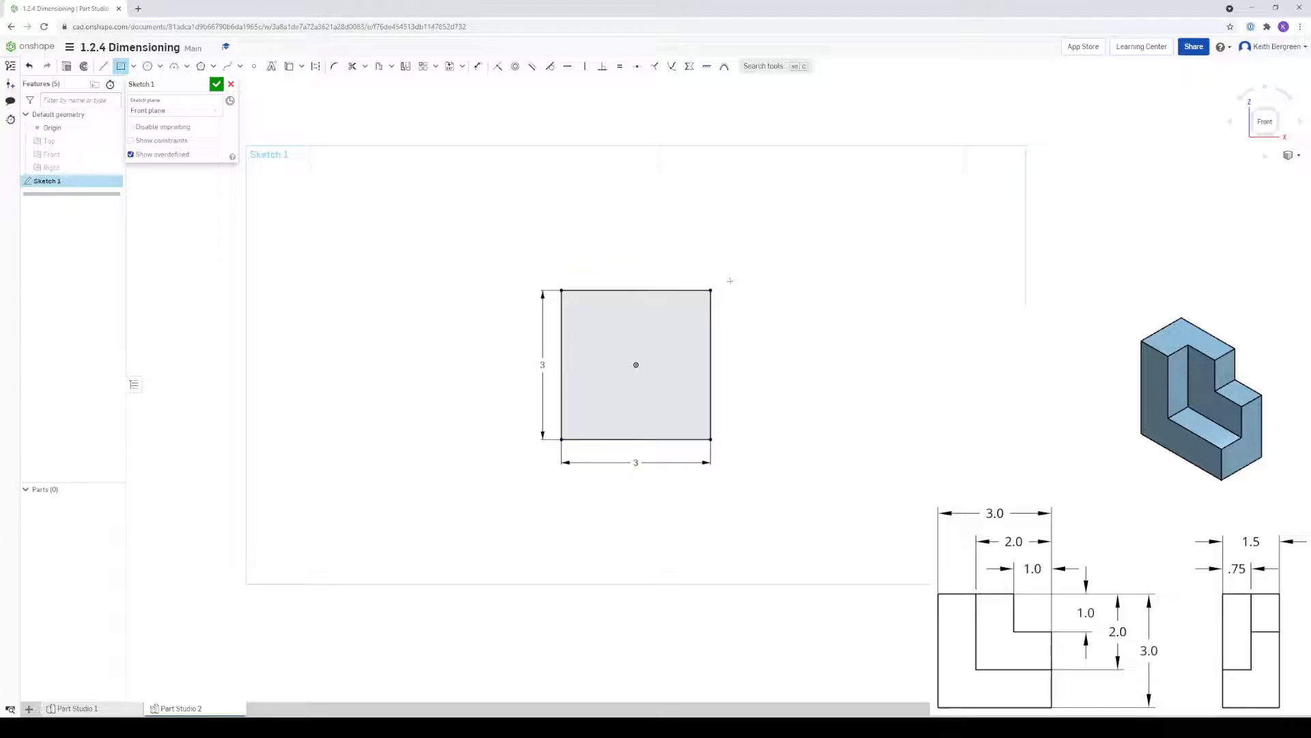
pyautogui.click(216, 83)
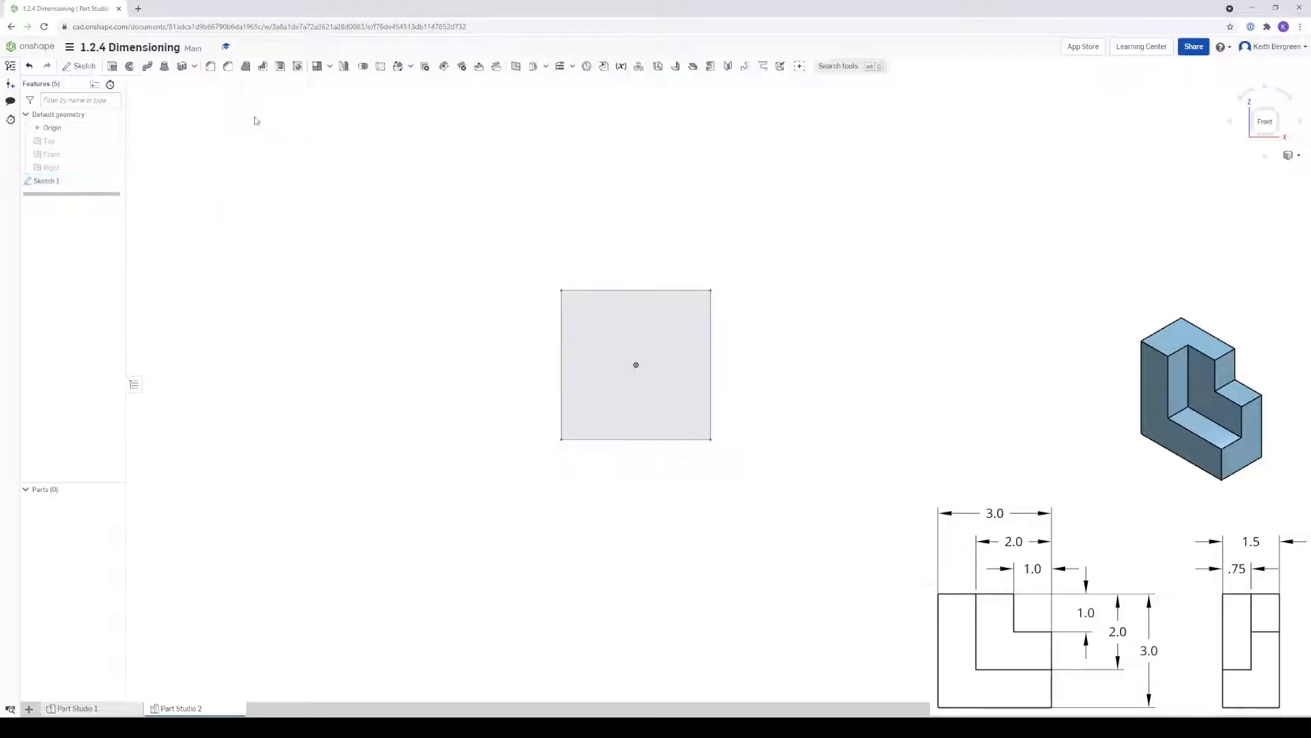
# Step: Extrude the square sketch region as a new solid with a blind depth of 1.5 in
pyautogui.moveTo(774, 246); pyautogui.dragTo(694, 302, button='right')
pyautogui.click(673, 333)
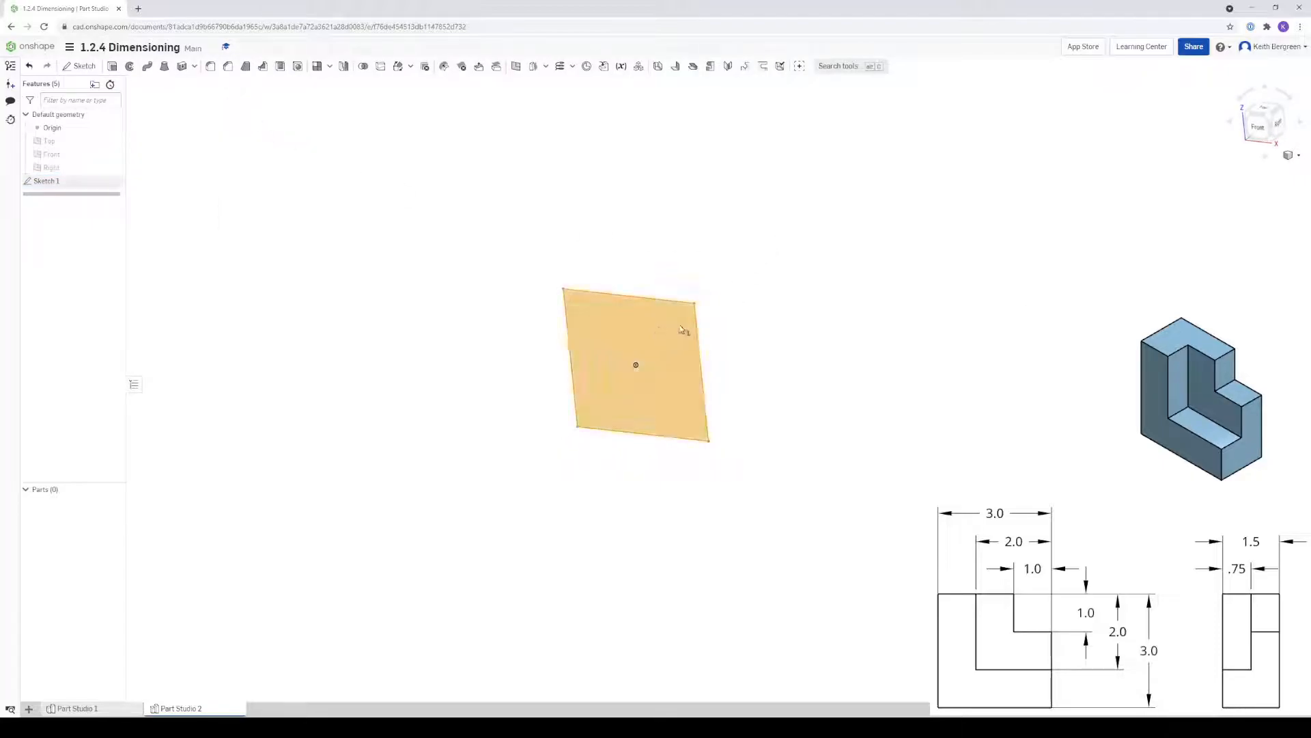
pyautogui.click(112, 65)
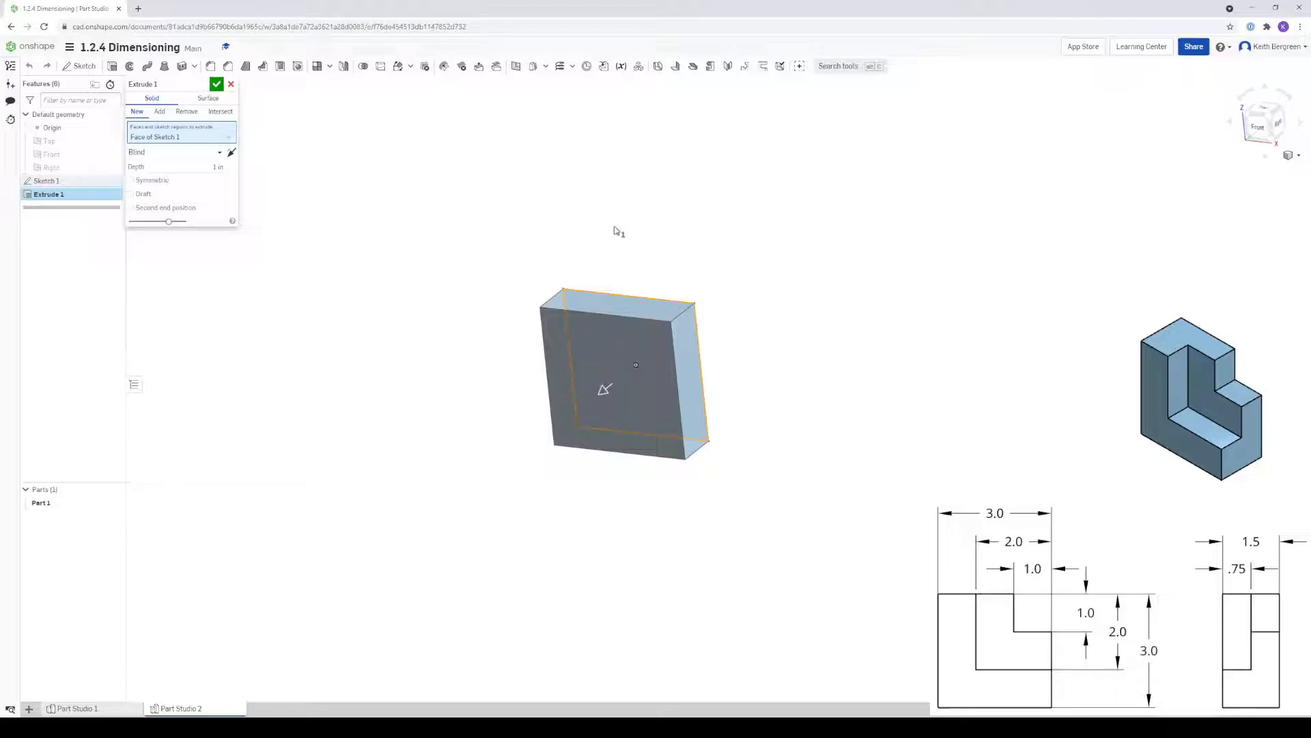
pyautogui.click(211, 164)
pyautogui.write('1.5')
pyautogui.press('Return')
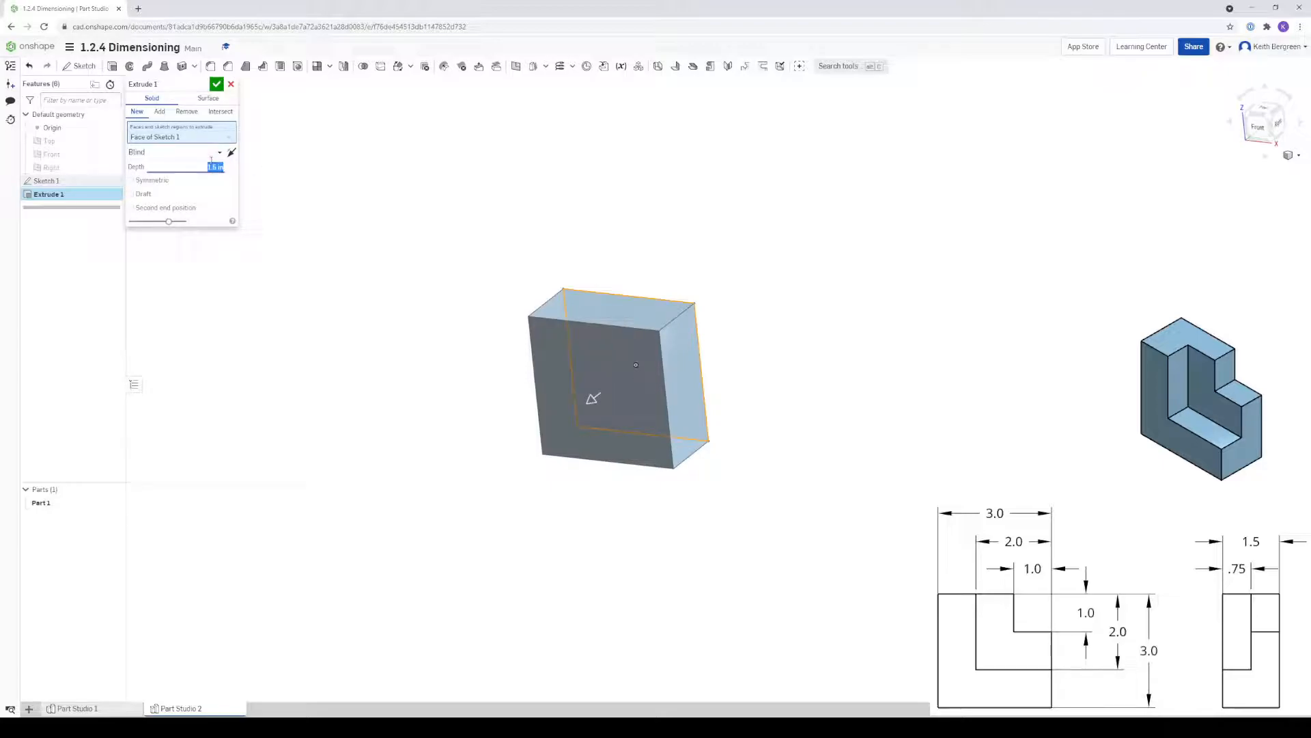
pyautogui.click(216, 84)
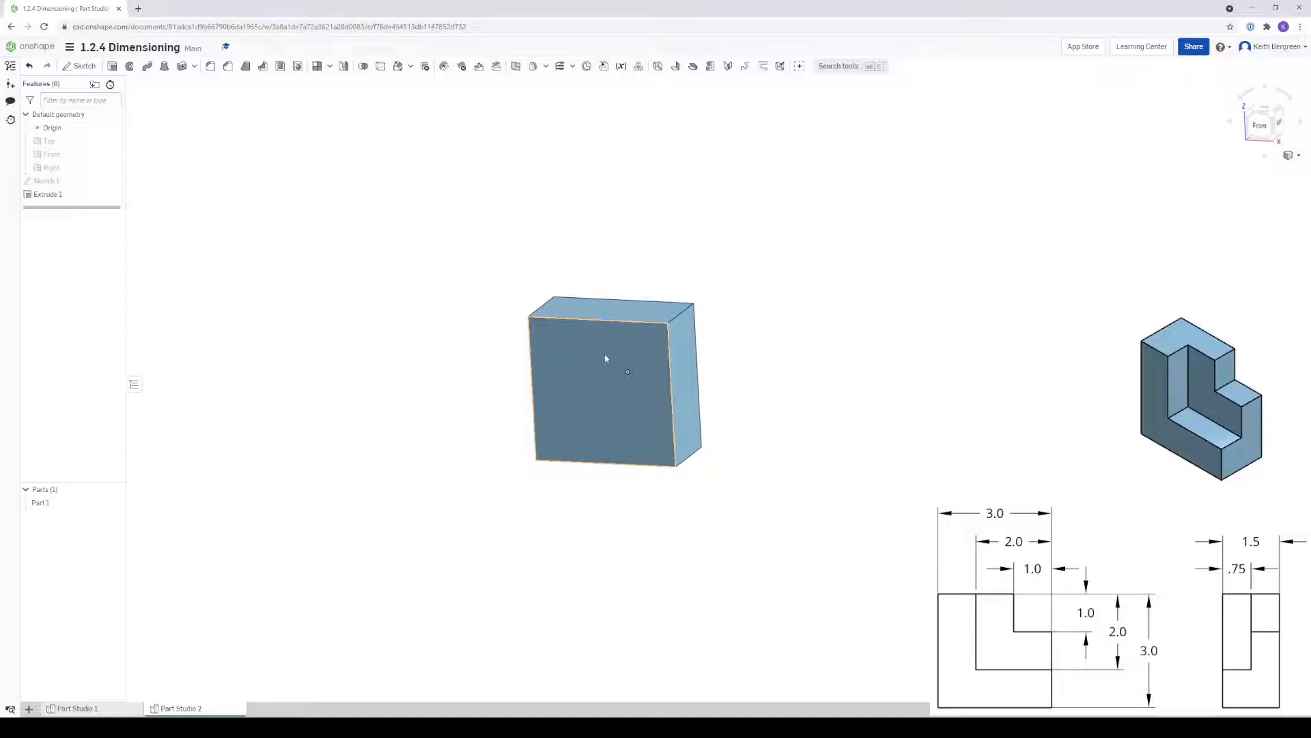
# Step: Start a sketch on the block's front face and draw a corner rectangle about 1.3 by 1.3 in from the face's upper-right corner
pyautogui.click(605, 359)
pyautogui.click(80, 66)
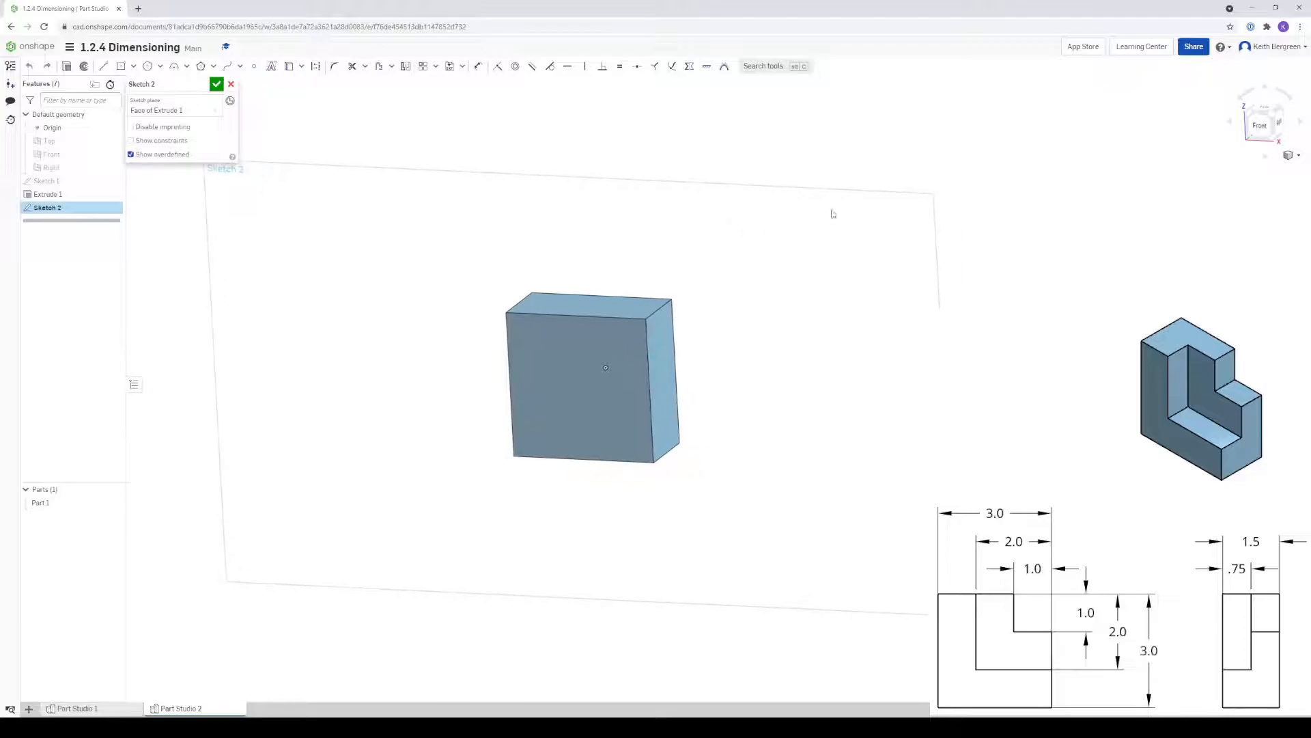
pyautogui.press('n')
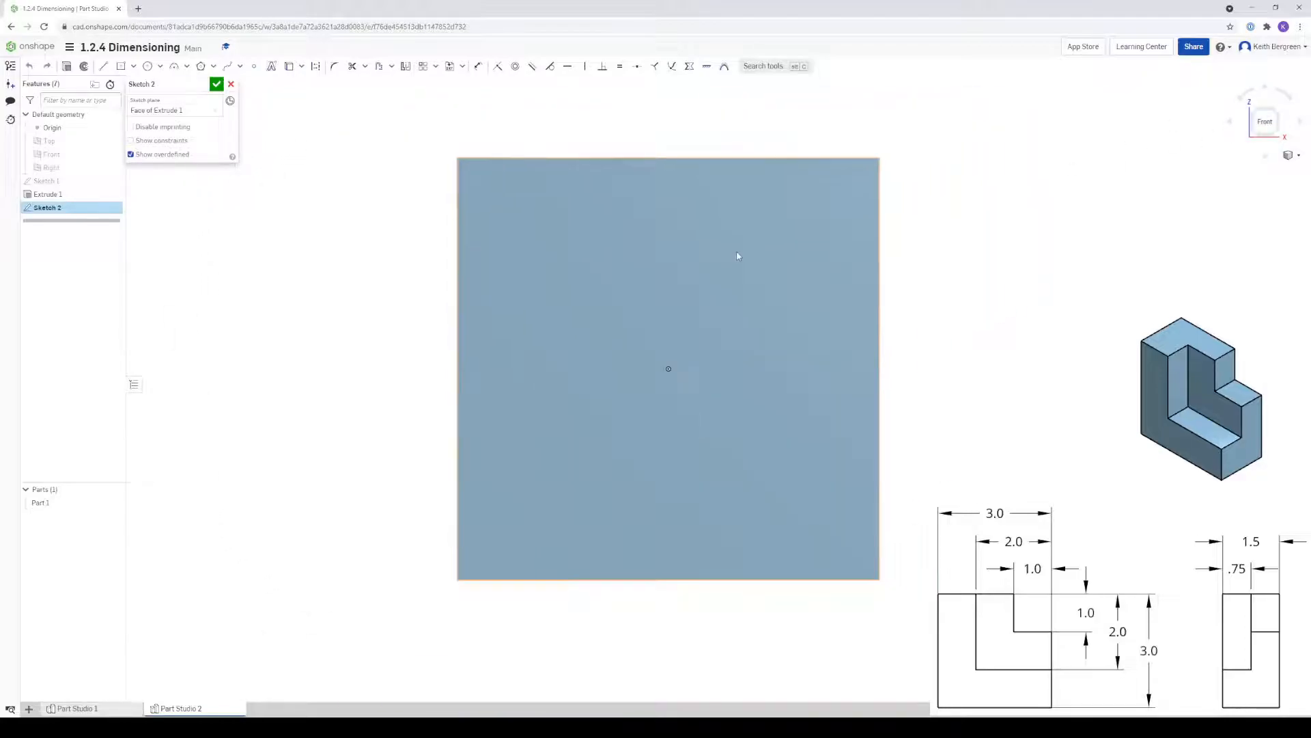
pyautogui.click(133, 67)
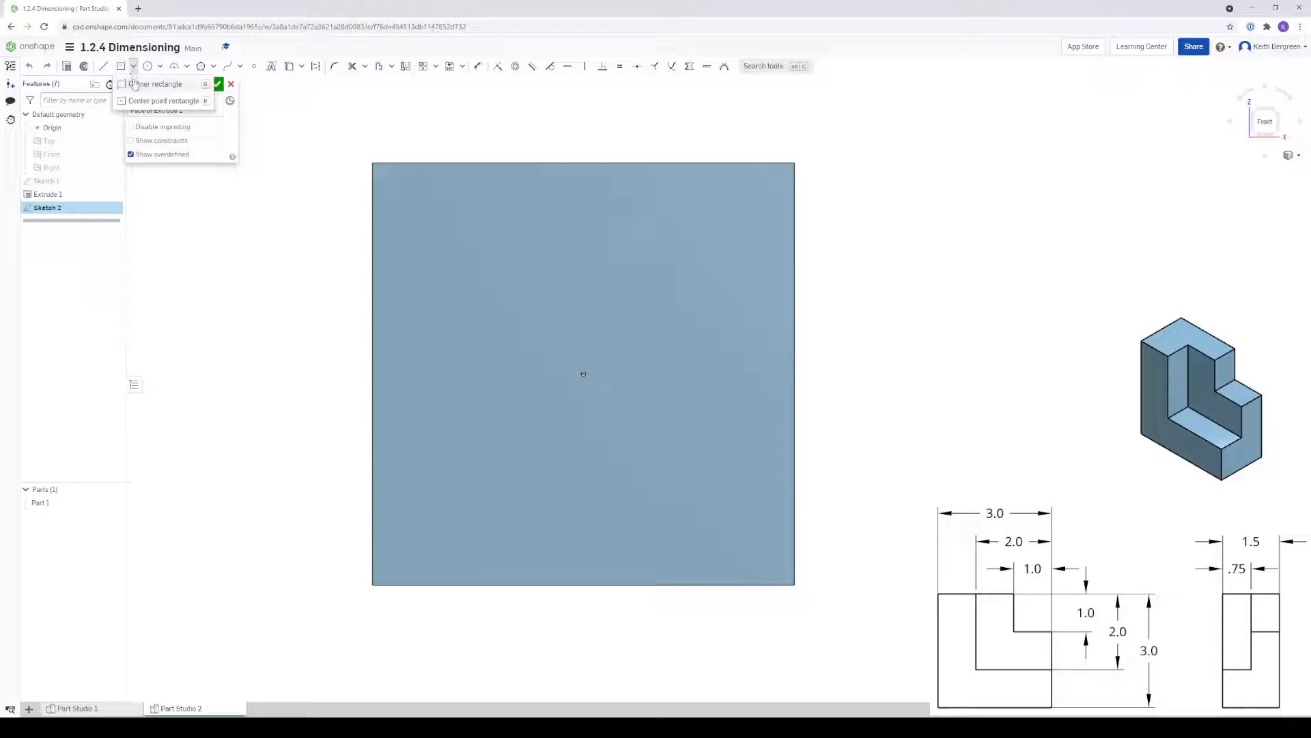
pyautogui.click(133, 88)
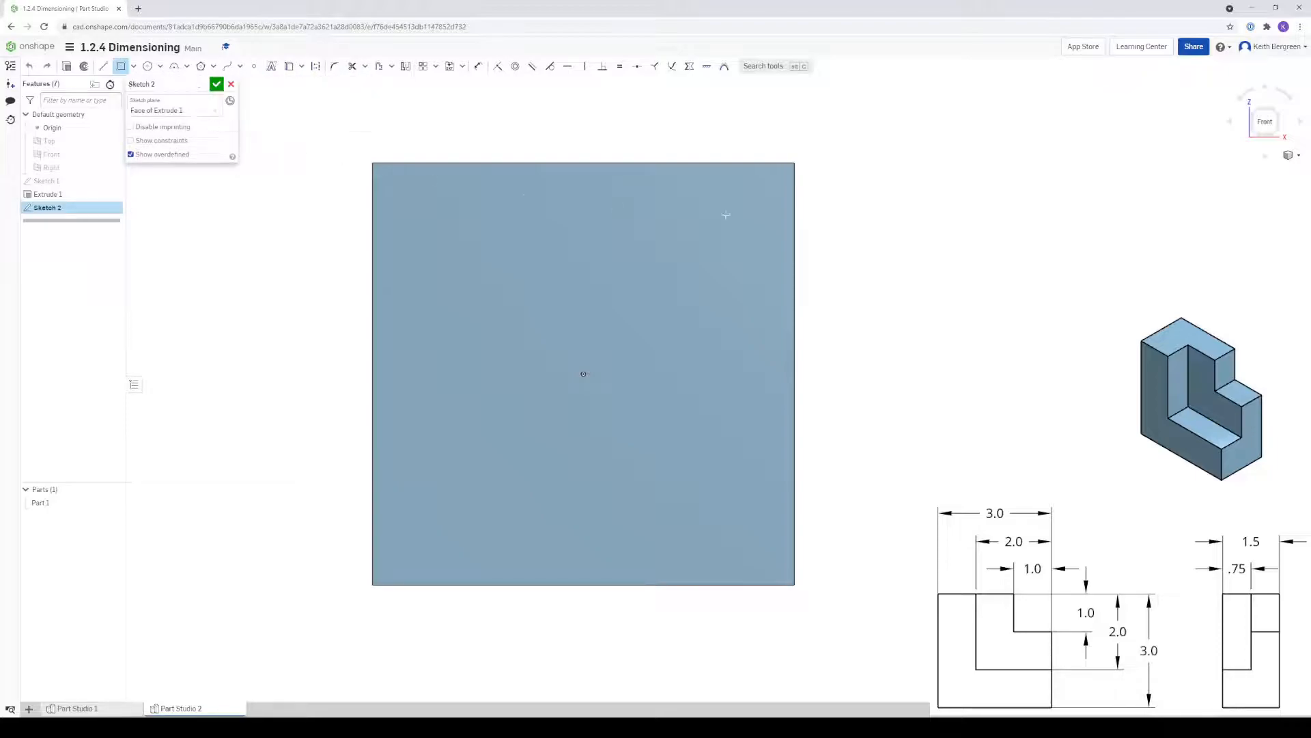
pyautogui.click(794, 162)
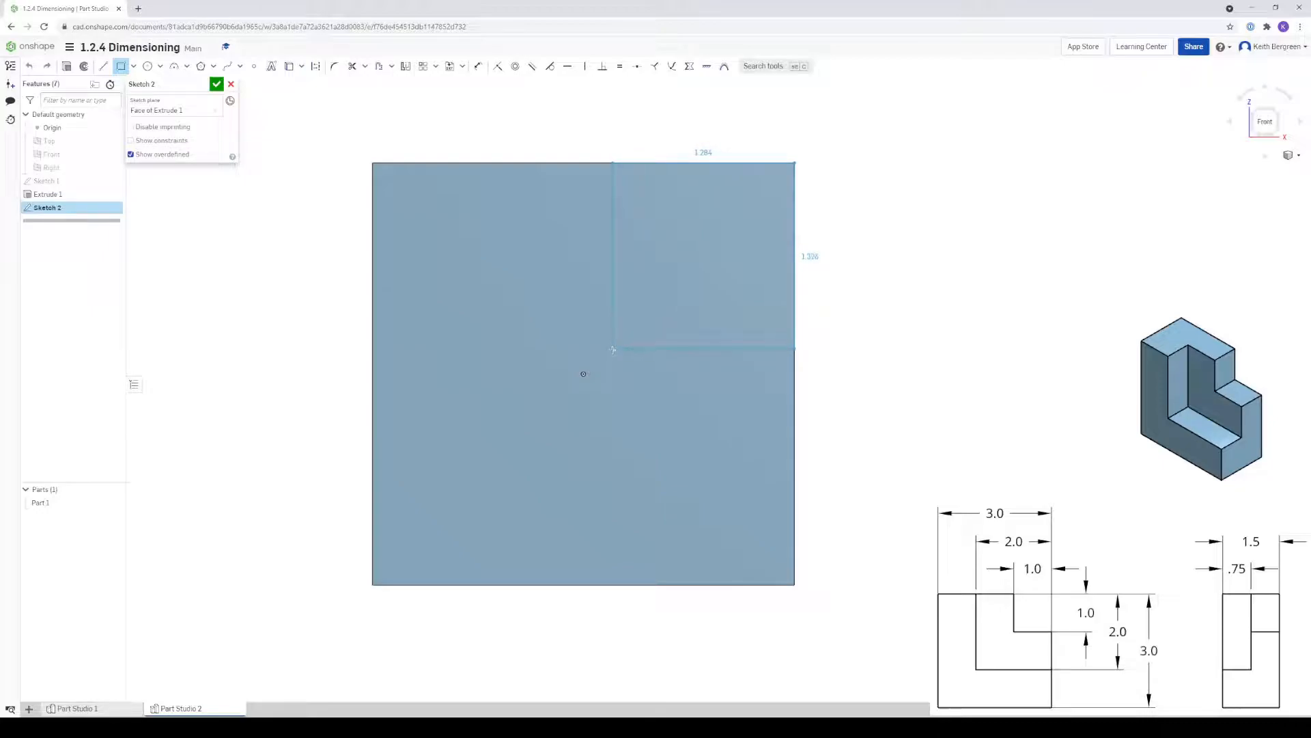
pyautogui.click(611, 350)
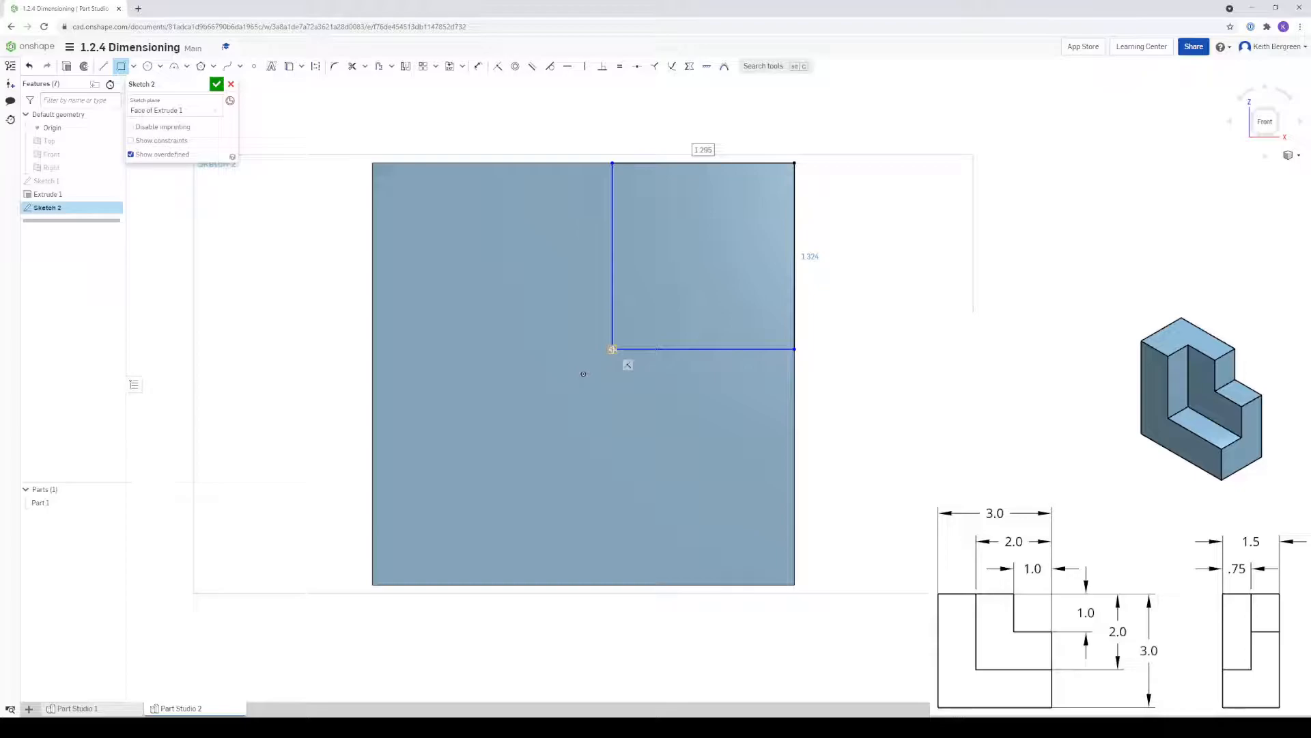
# Step: Set the corner rectangle's width and height to 2 in each and finish the sketch
pyautogui.write('2')
pyautogui.press('Tab')
pyautogui.write('2')
pyautogui.press('Return')
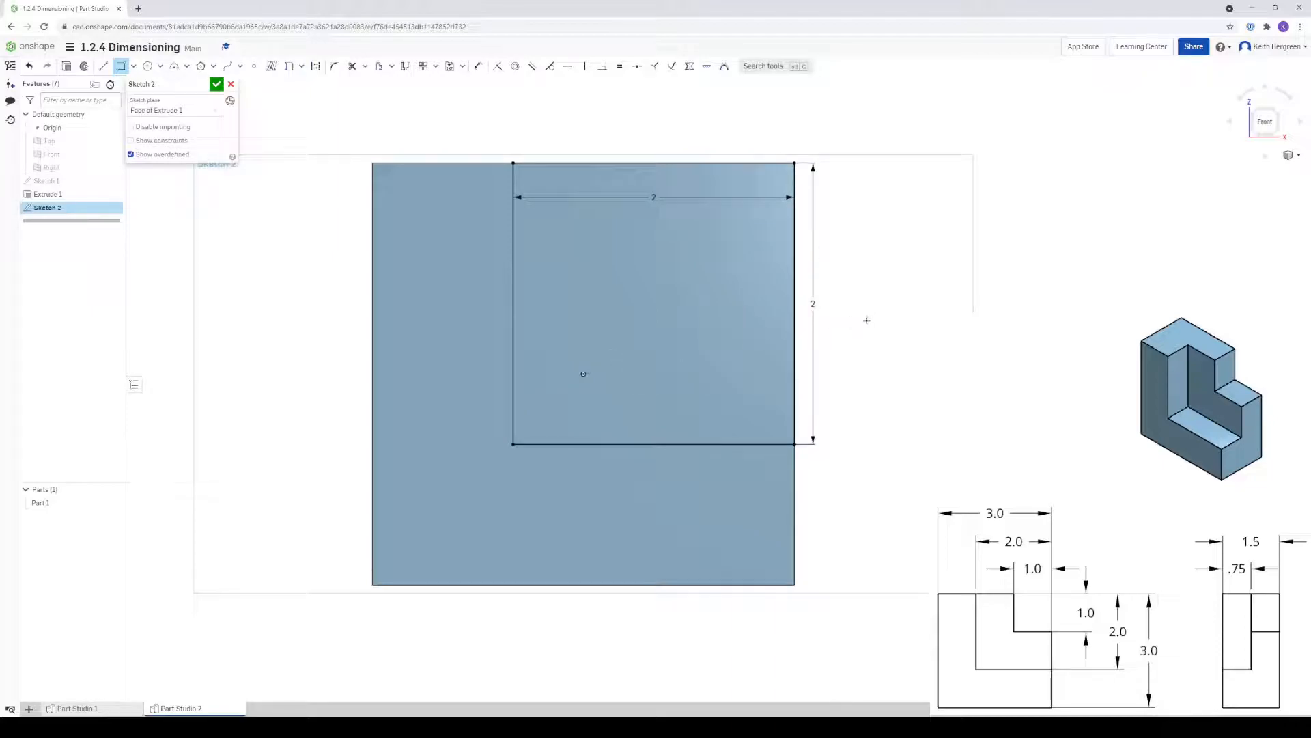
pyautogui.press('Escape')
pyautogui.click(216, 85)
# Step: Cut the 2 in square region out of the block with a Remove extrude, blind depth 0.75 in
pyautogui.moveTo(899, 181); pyautogui.dragTo(822, 198, button='right')
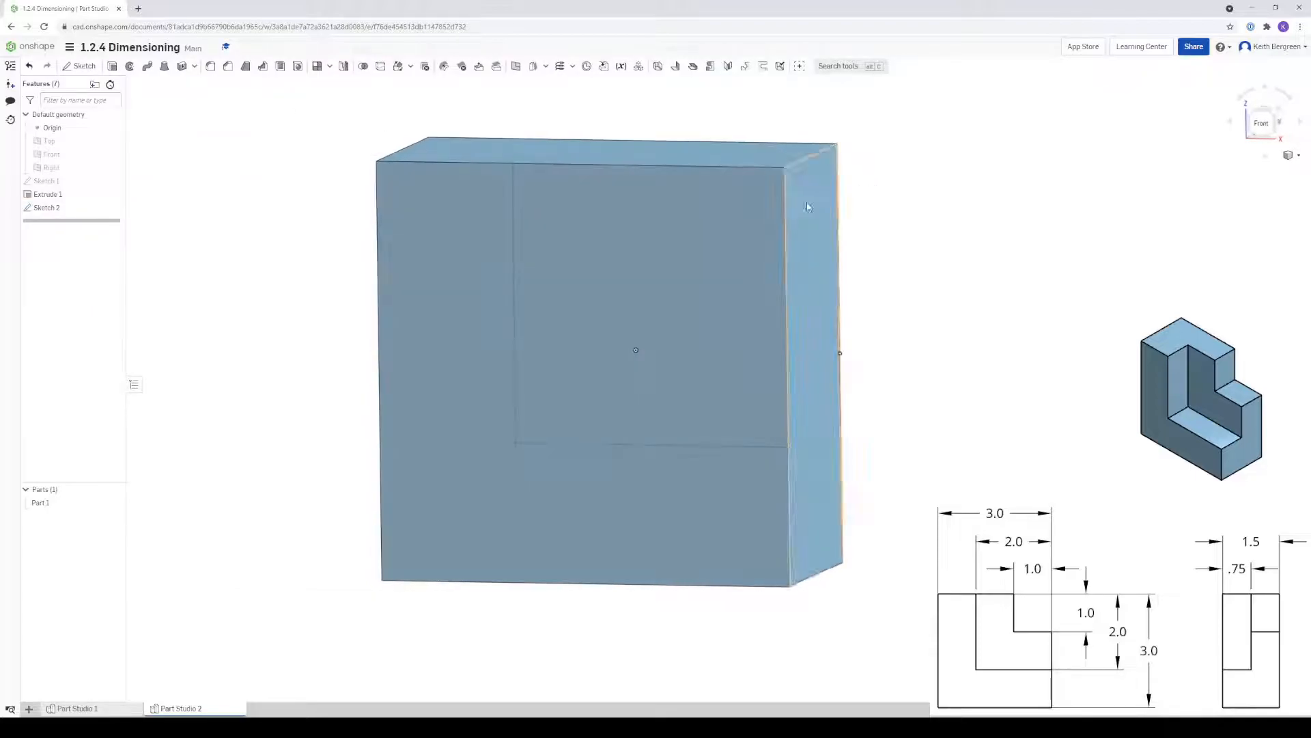
pyautogui.click(708, 231)
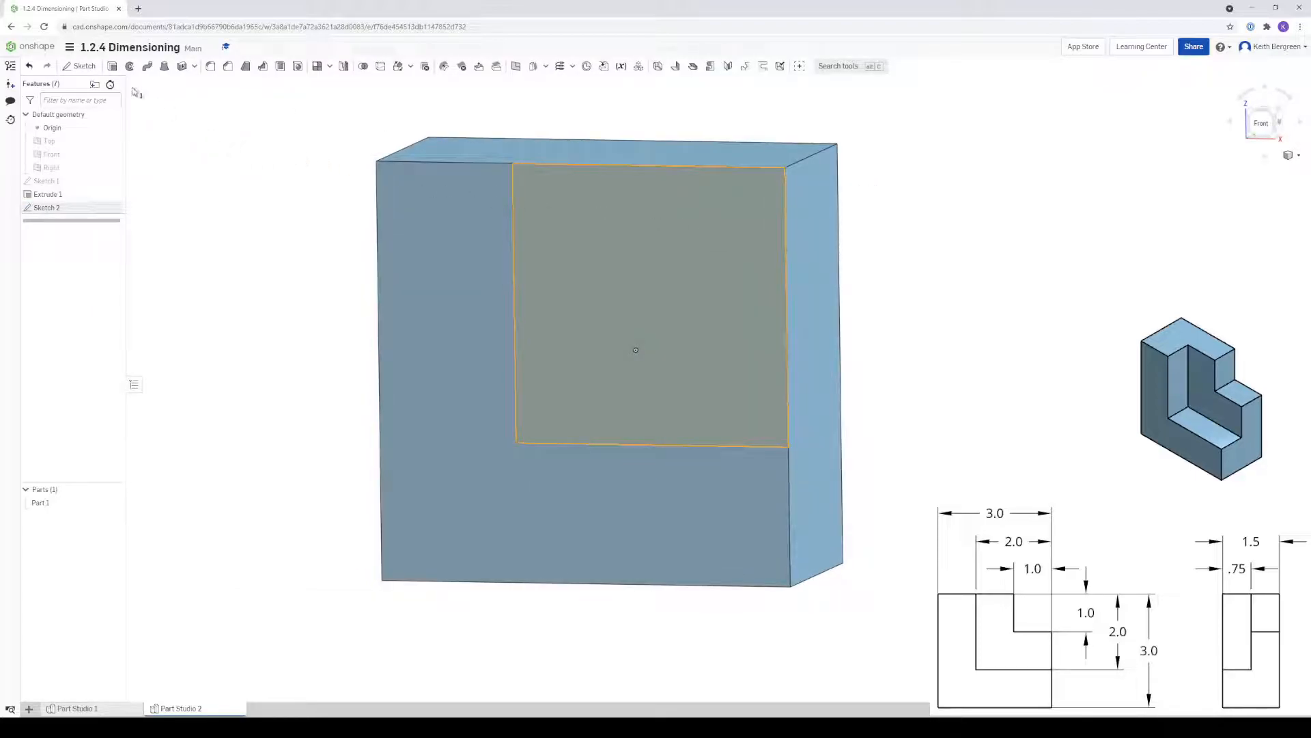
pyautogui.click(113, 69)
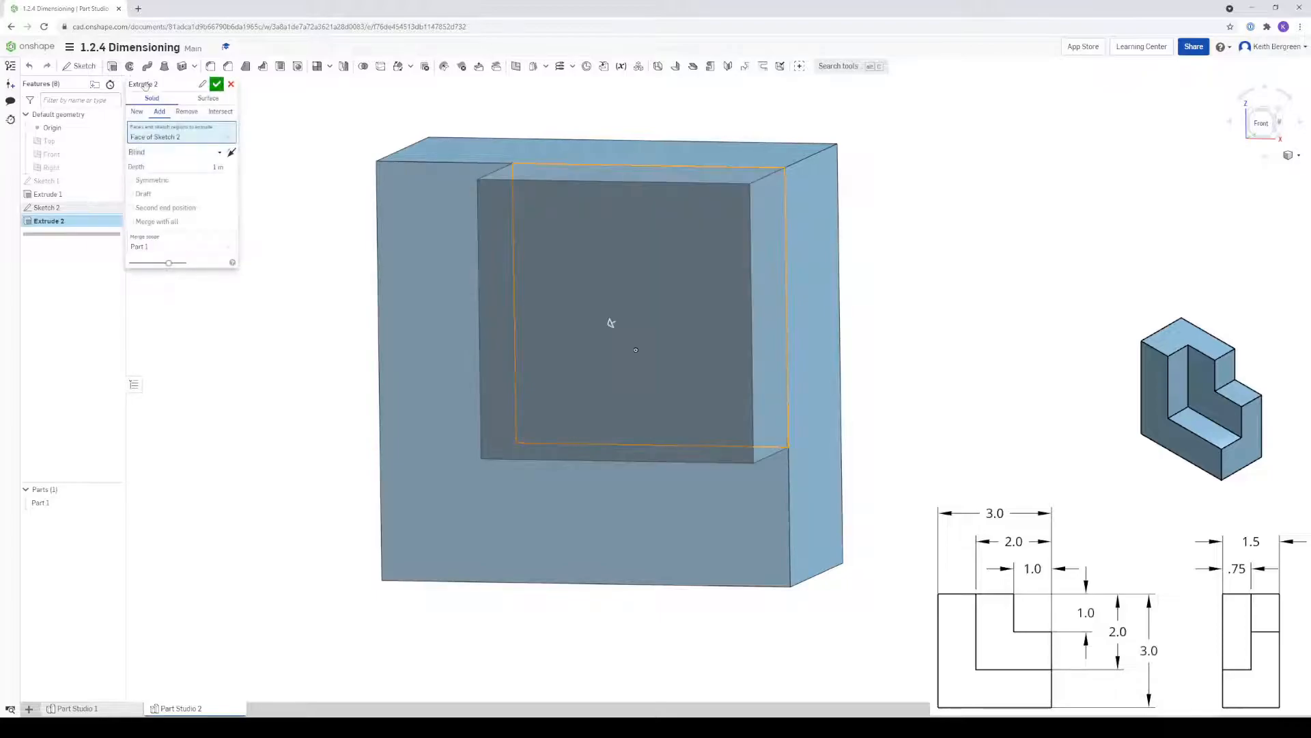
pyautogui.click(188, 112)
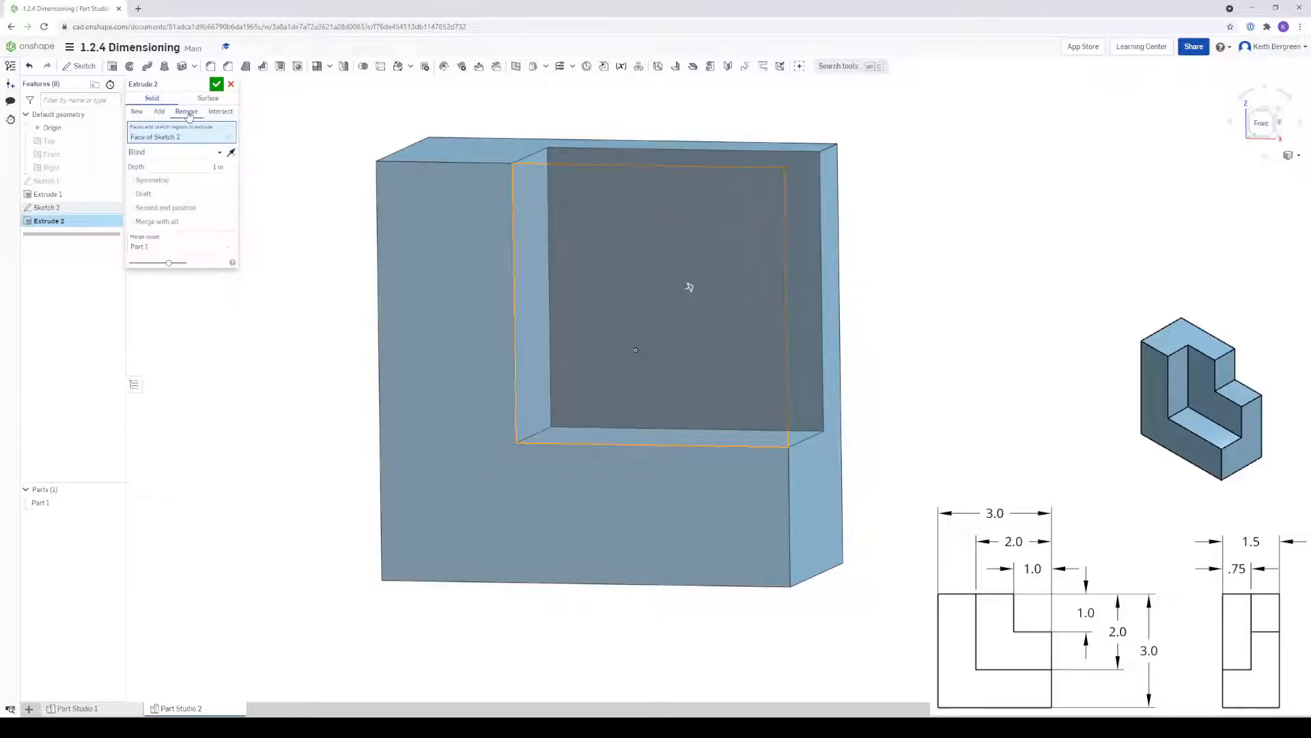
pyautogui.click(205, 166)
pyautogui.press('Return')
pyautogui.moveTo(963, 184); pyautogui.dragTo(858, 232, button='right')
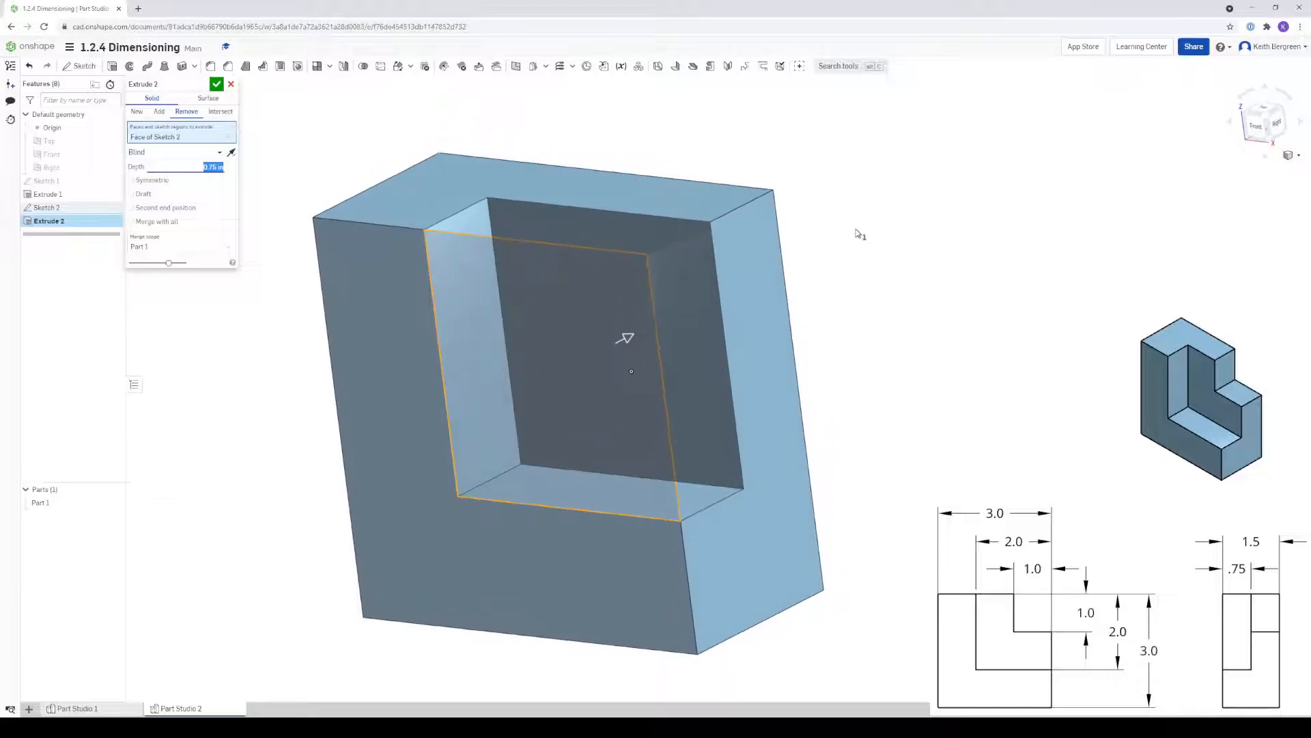
pyautogui.click(216, 84)
# Step: Start a new sketch on the recessed face at the back of the 2 in square cut
pyautogui.moveTo(797, 229); pyautogui.dragTo(861, 218, button='right')
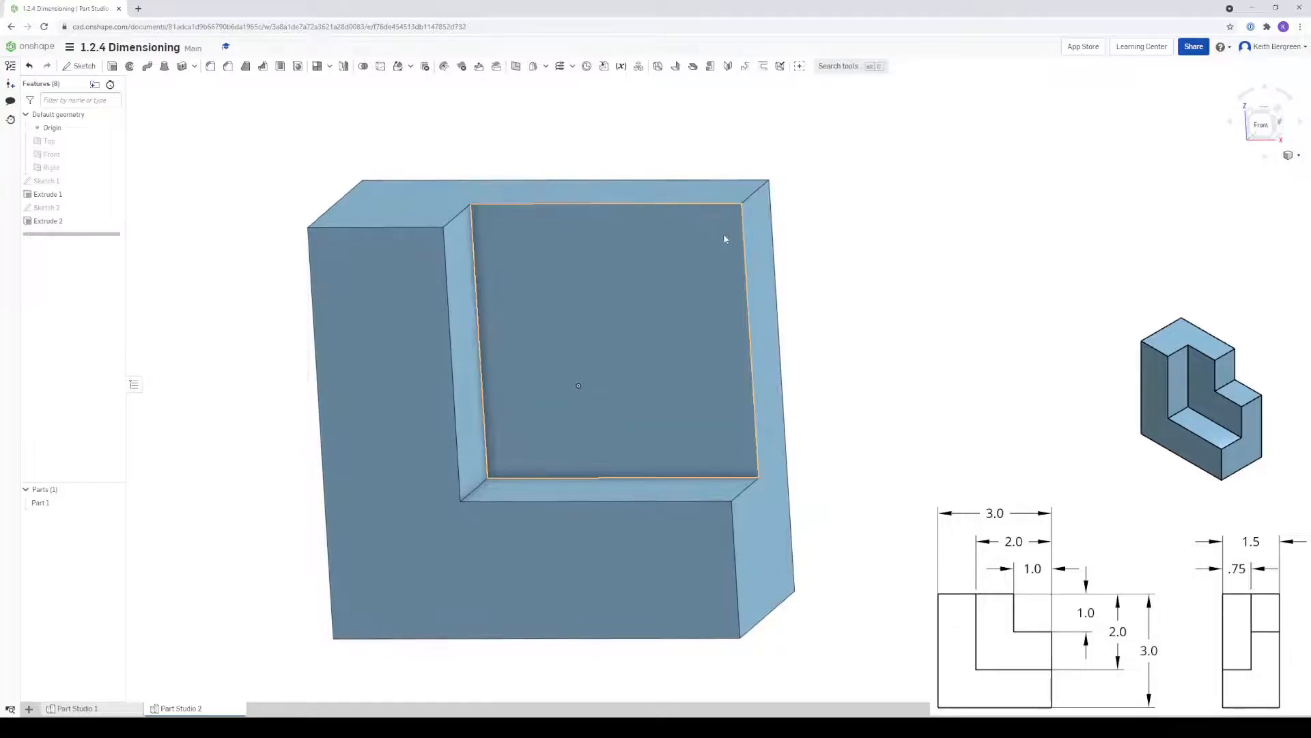
pyautogui.click(695, 246)
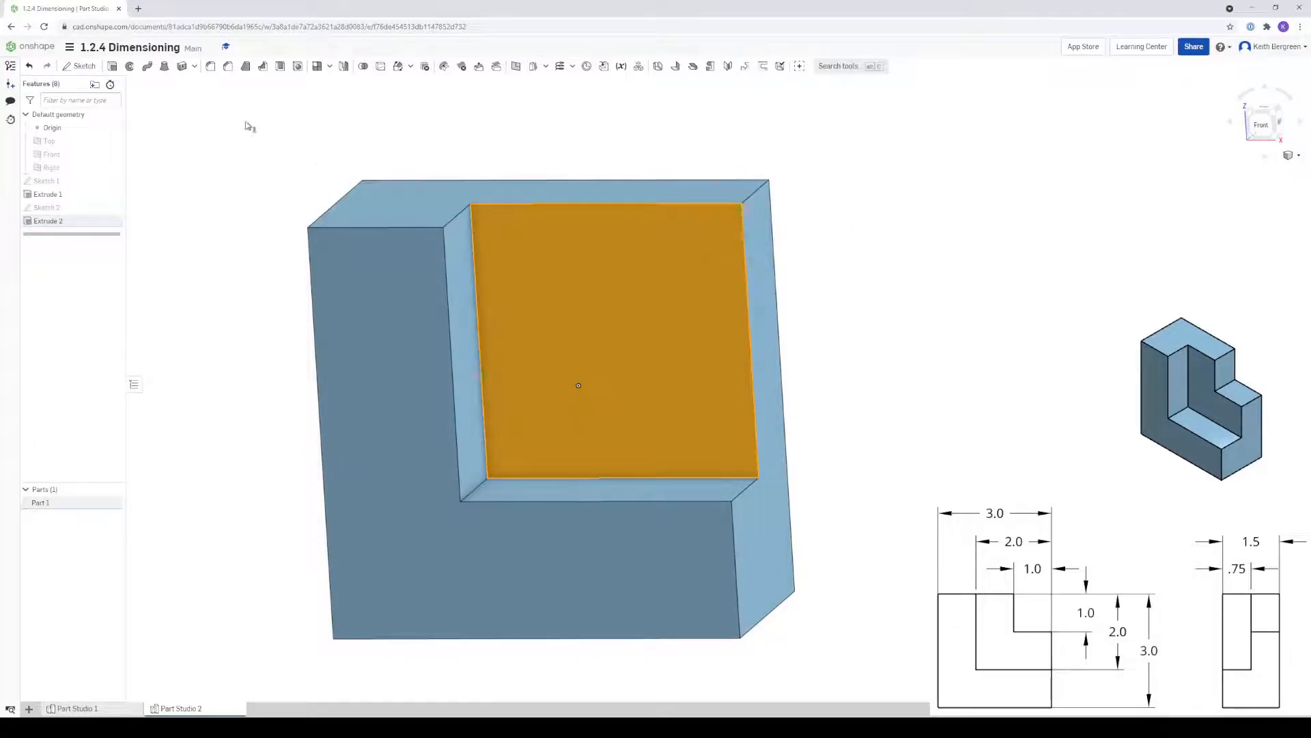
pyautogui.click(80, 65)
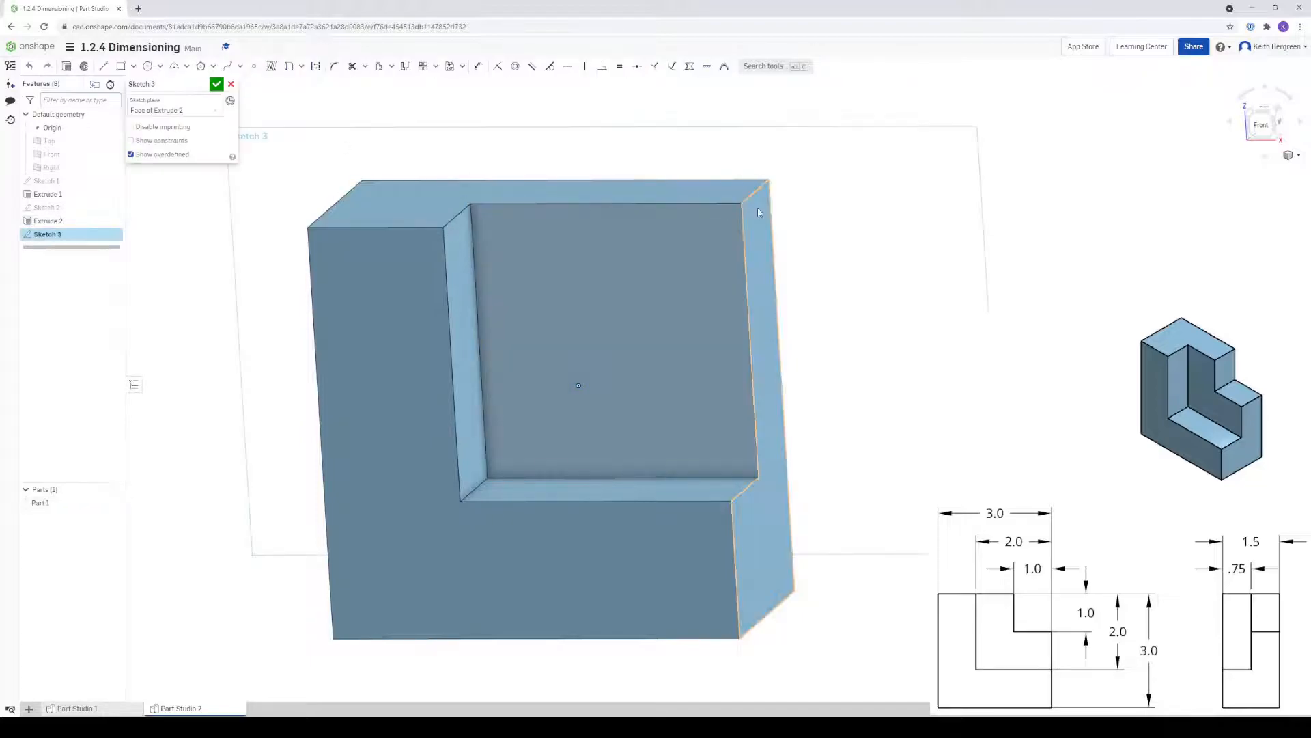
pyautogui.moveTo(794, 207); pyautogui.dragTo(774, 215, button='middle')
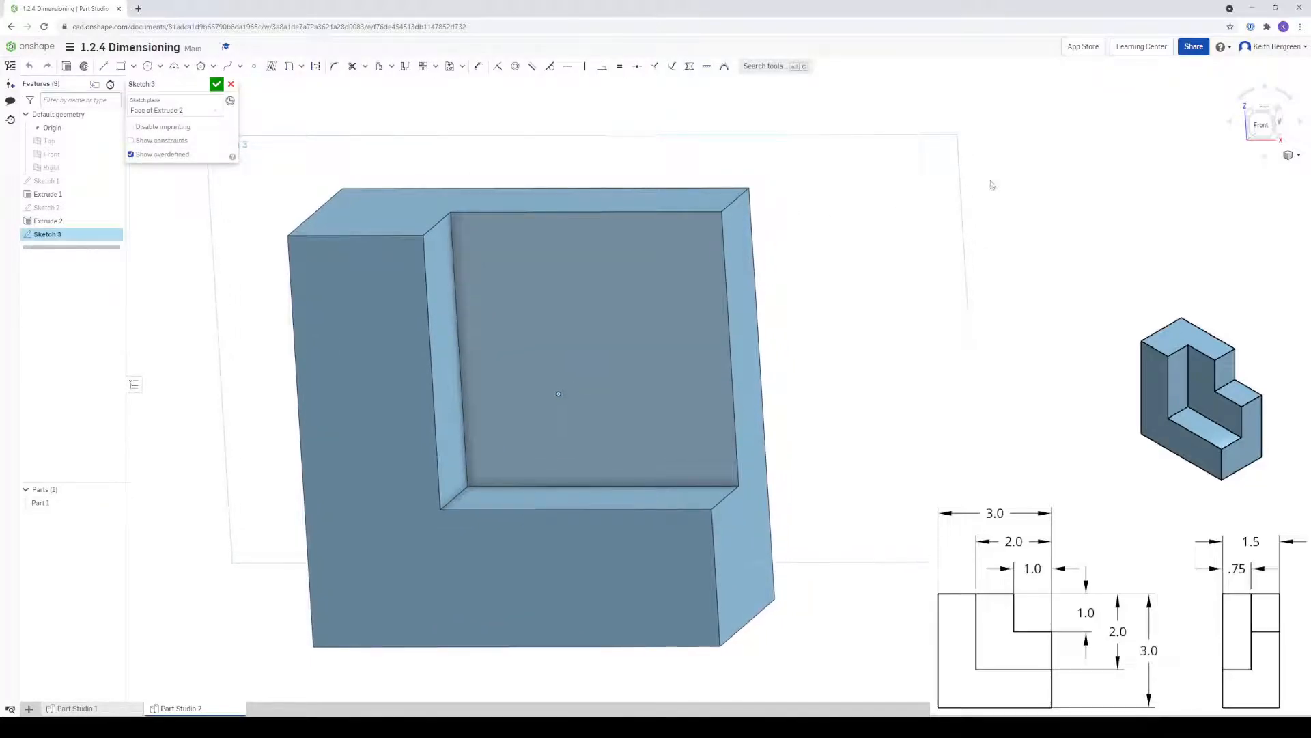
pyautogui.click(1265, 126)
pyautogui.moveTo(1039, 184)
pyautogui.mouseDown(button='middle')
pyautogui.moveTo(819, 222)
pyautogui.moveTo(775, 211)
pyautogui.mouseUp(button='middle')
pyautogui.scroll(-3, 806, 205)
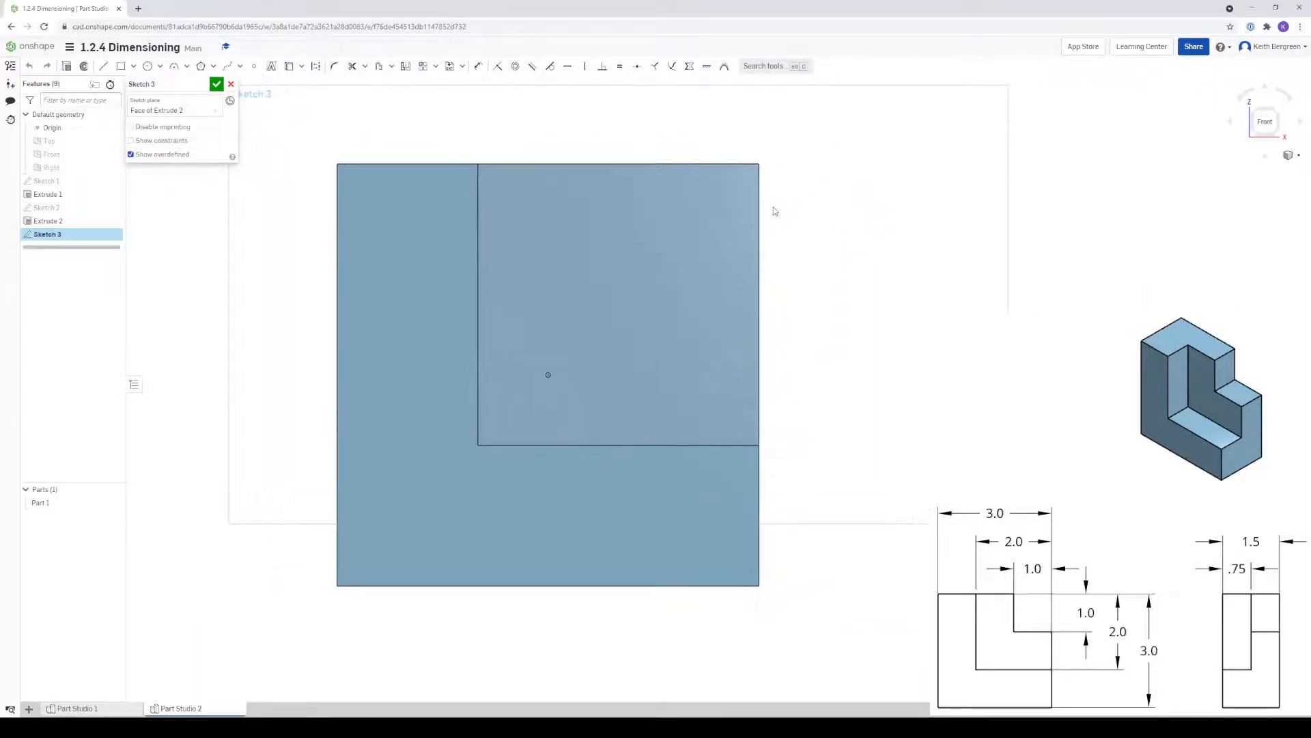
# Step: Draw a 1 by 1 in corner rectangle from the recessed face's upper-right corner and finish the sketch
pyautogui.click(121, 68)
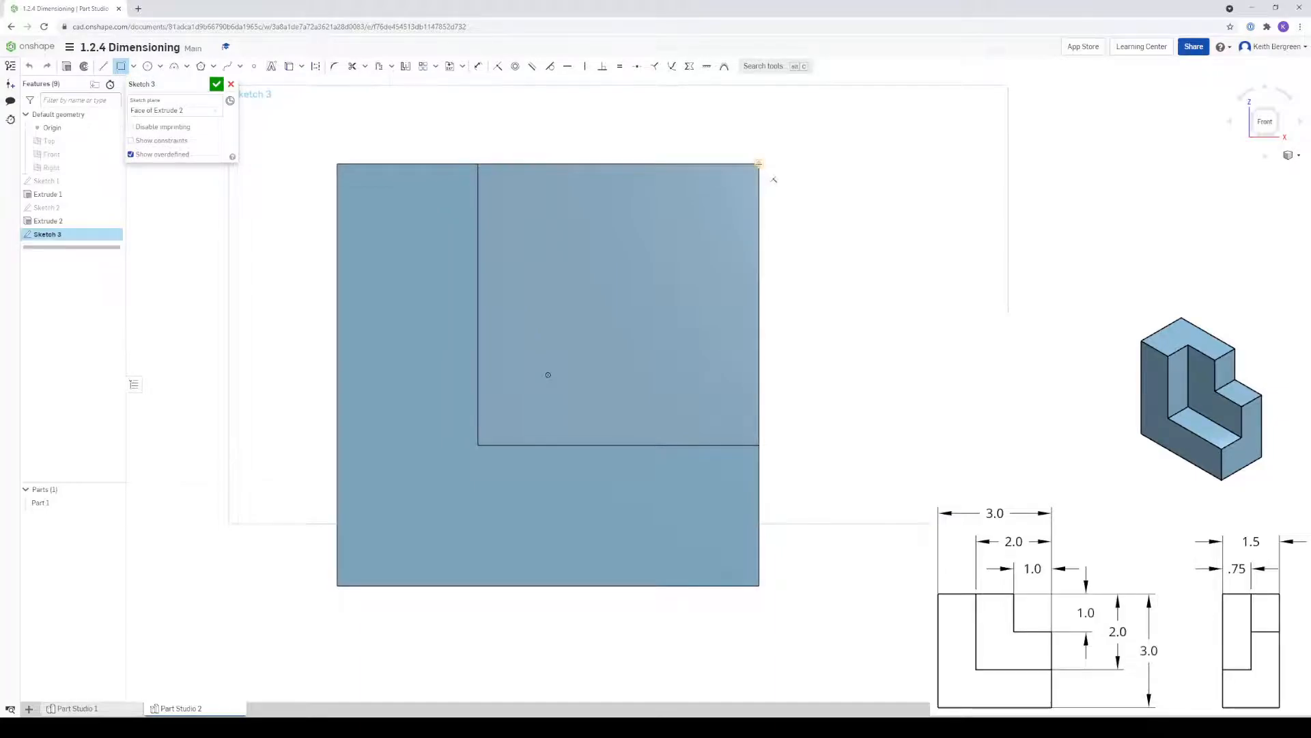
pyautogui.click(759, 164)
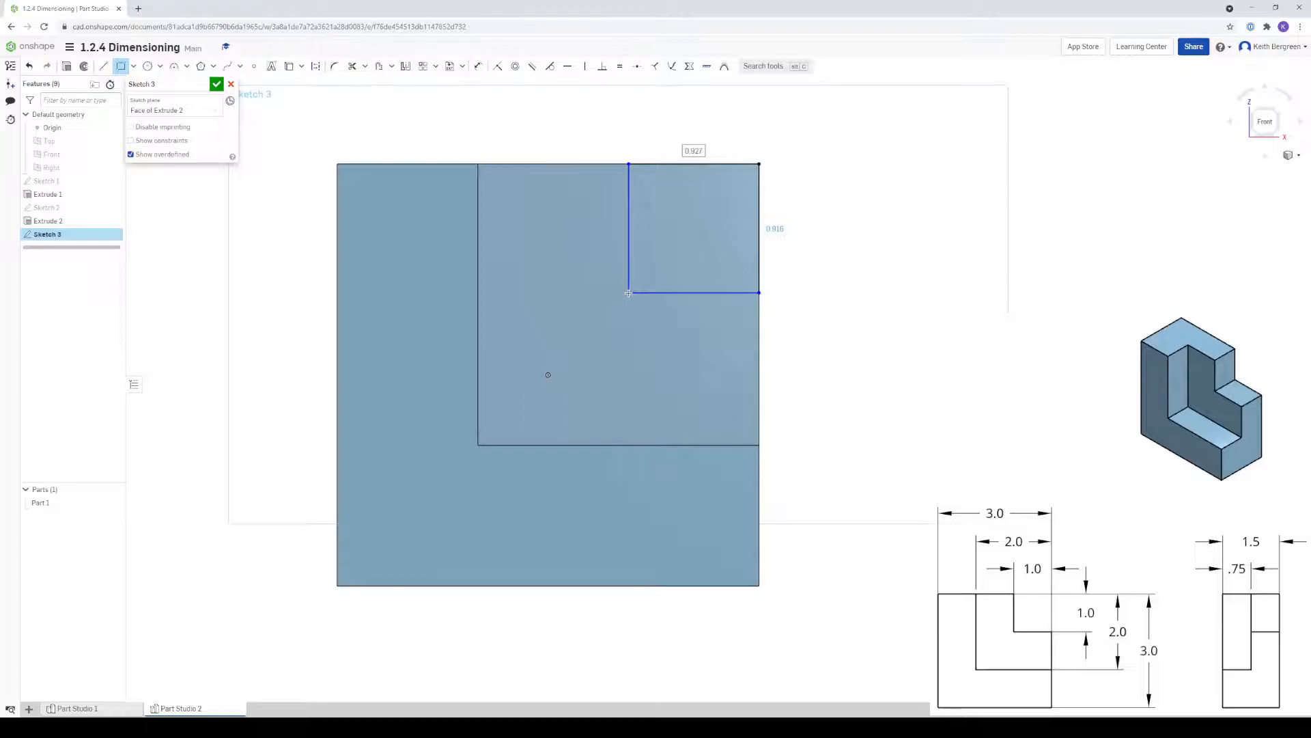
pyautogui.write('1')
pyautogui.press('Tab')
pyautogui.write('1')
pyautogui.press('Return')
pyautogui.press('Escape')
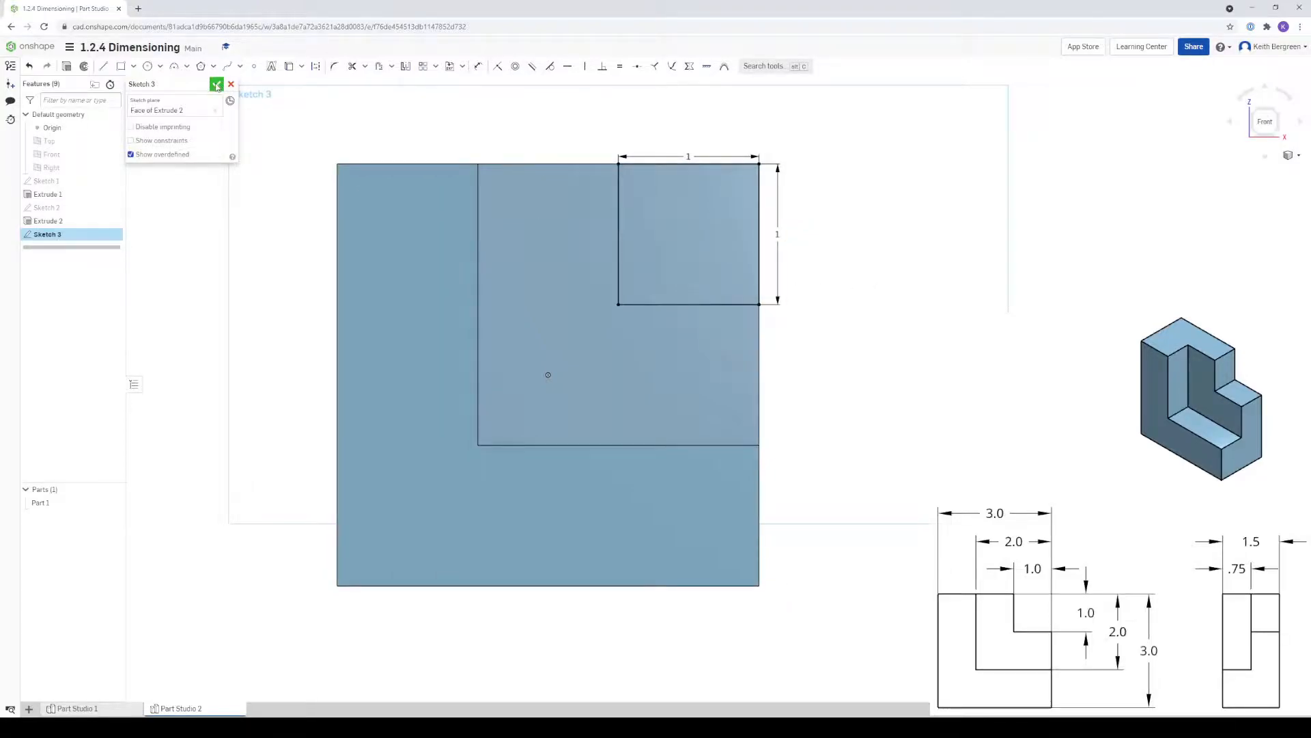
pyautogui.click(217, 85)
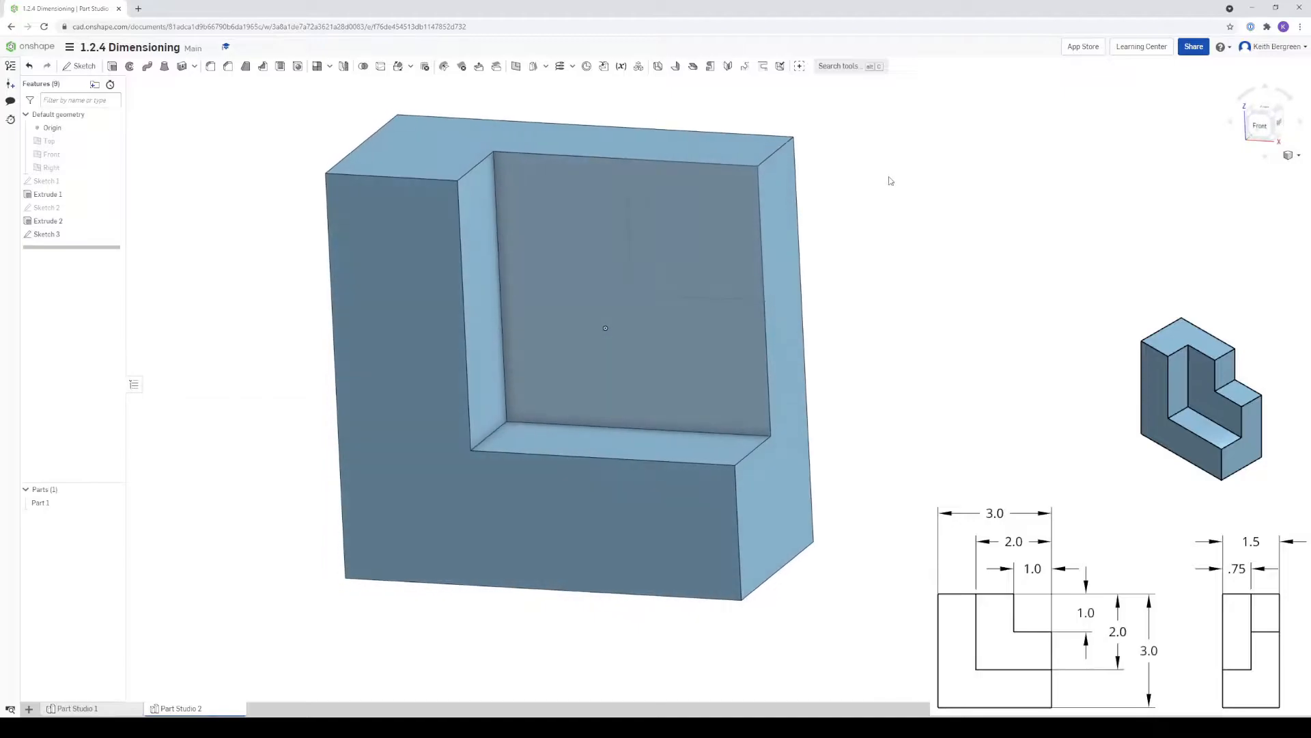
# Step: Cut the 1 in square region out of the block with a Remove extrude using the Through all end type
pyautogui.click(706, 205)
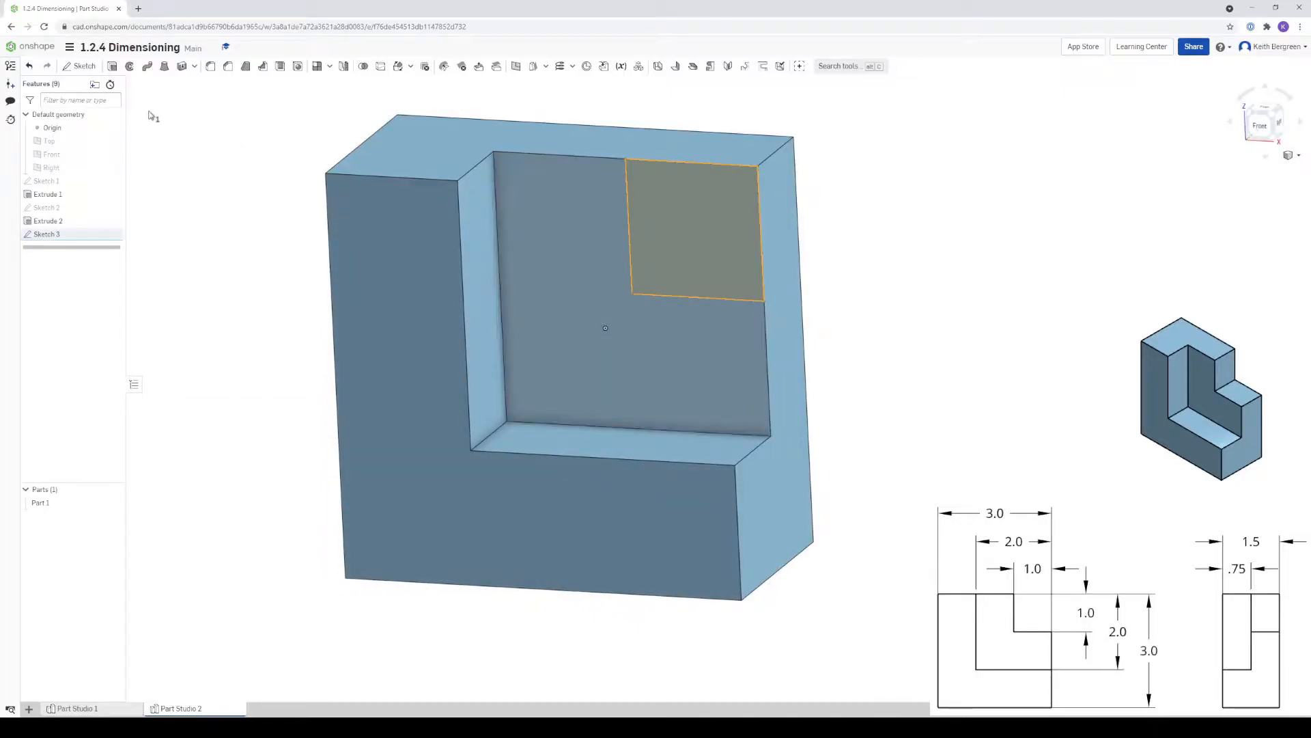
pyautogui.click(112, 66)
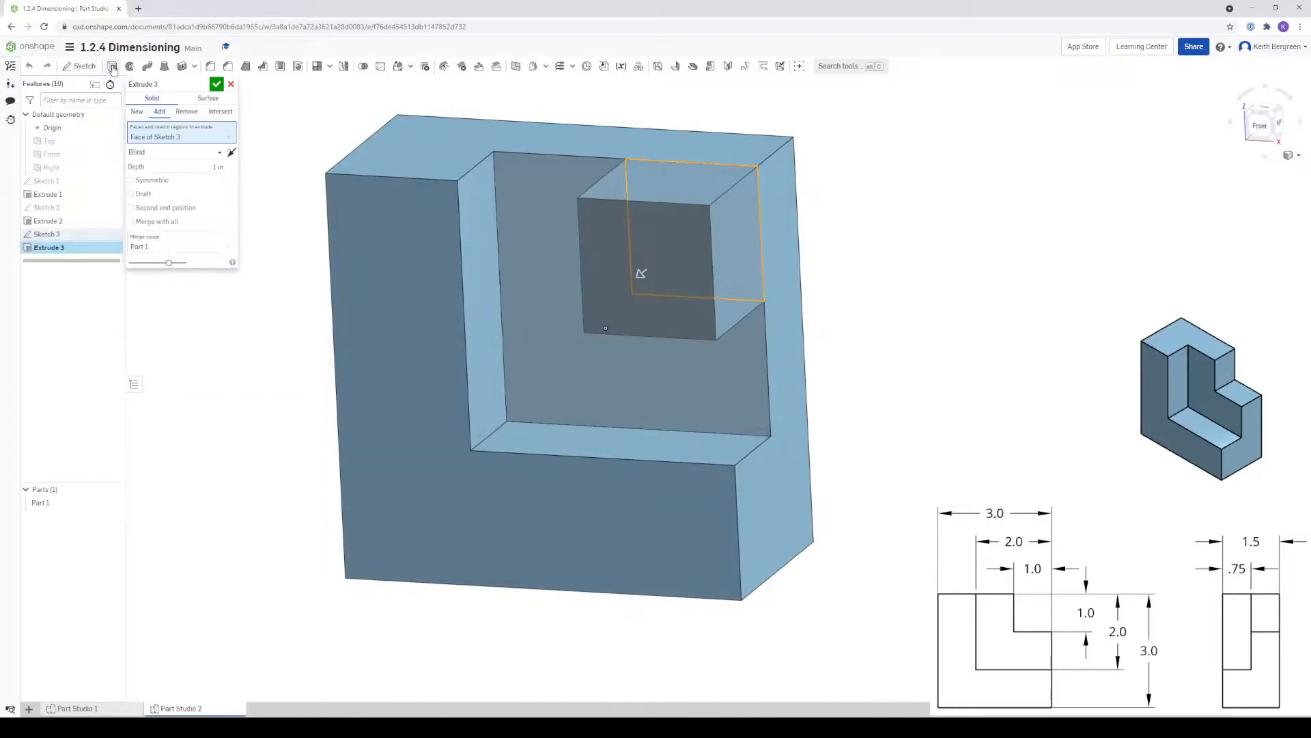
pyautogui.click(190, 113)
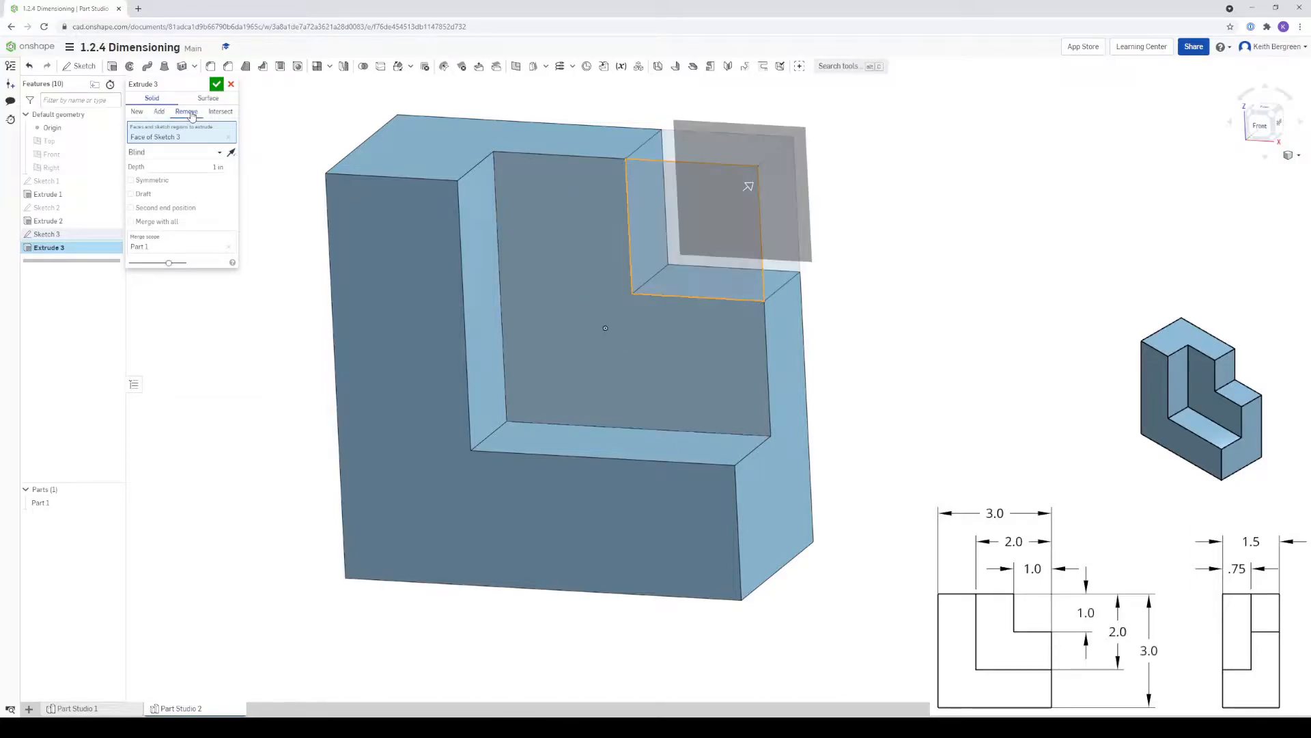
pyautogui.click(182, 158)
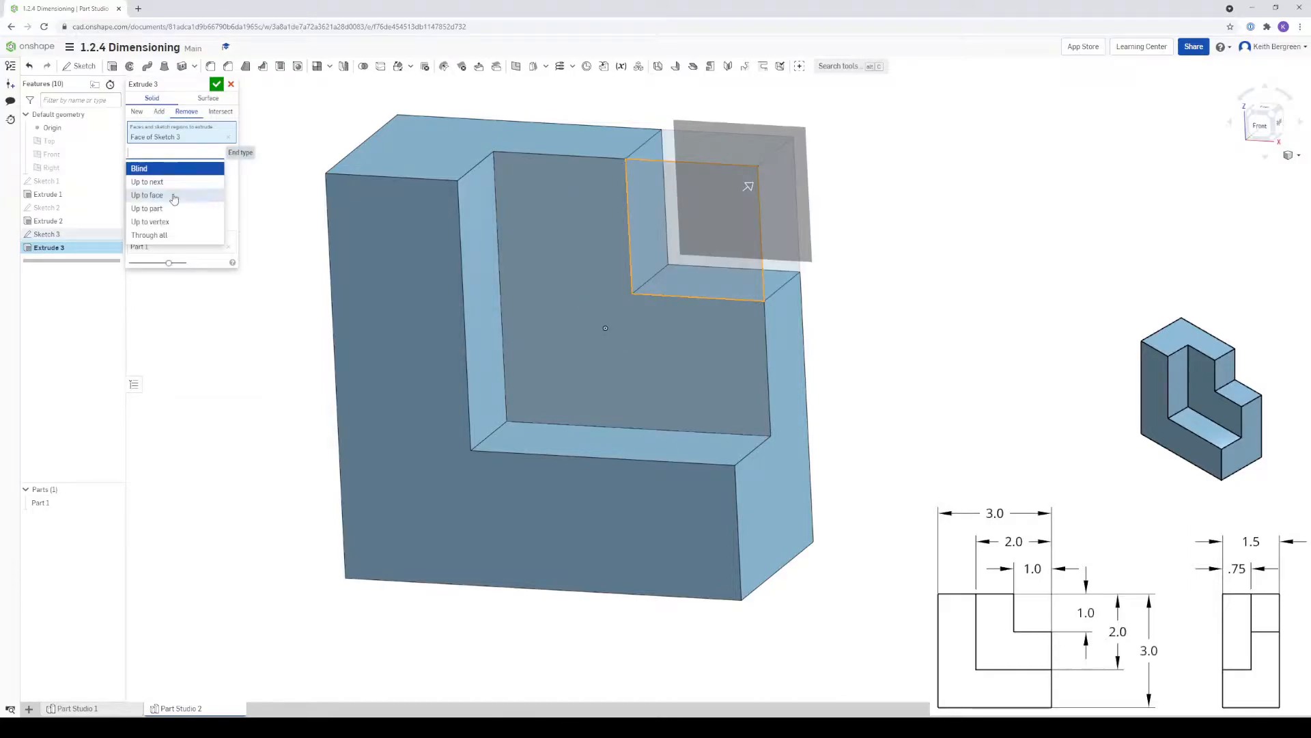
pyautogui.click(167, 235)
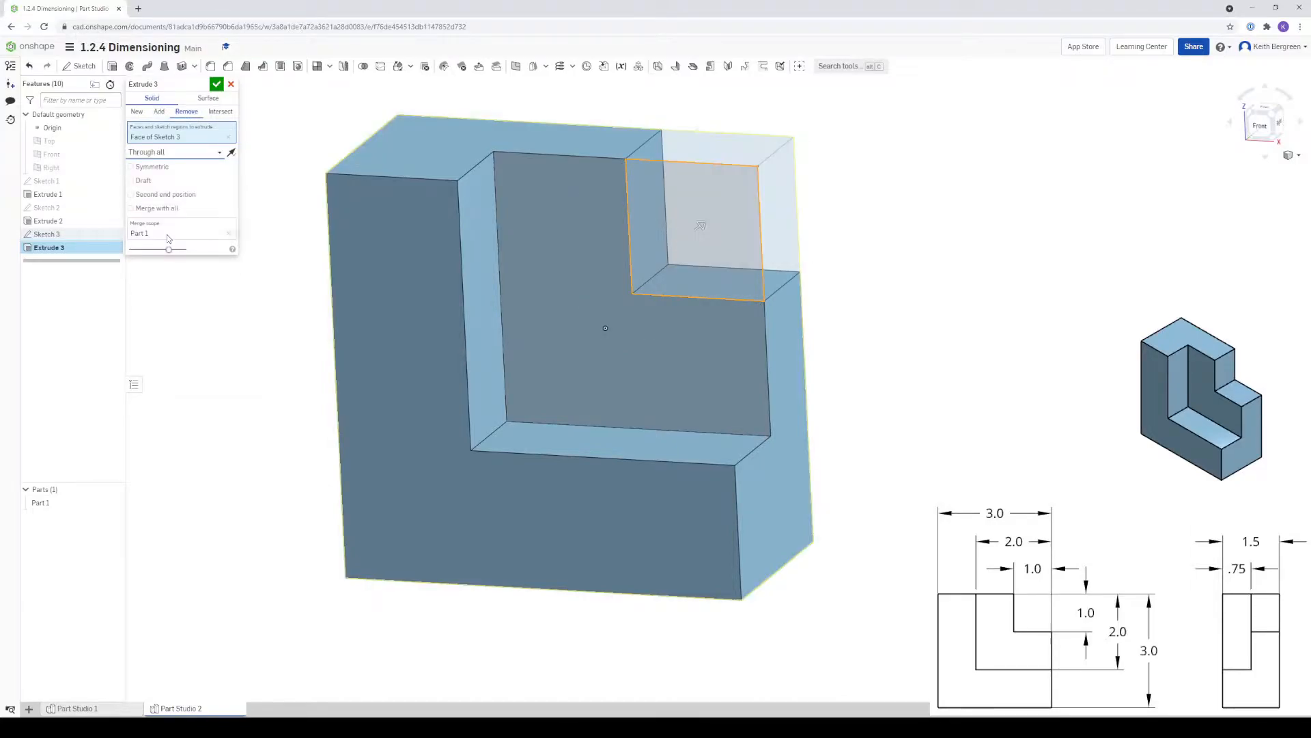
pyautogui.click(216, 85)
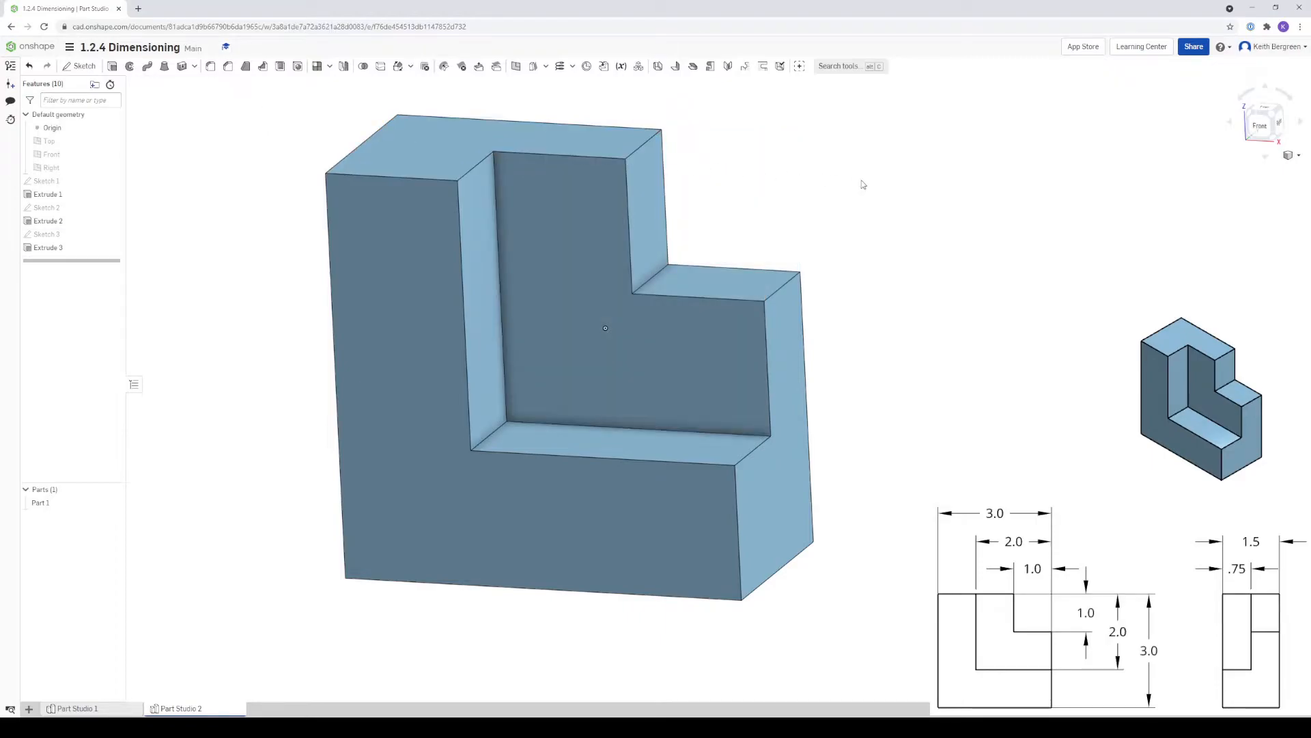
pyautogui.moveTo(860, 185); pyautogui.dragTo(801, 216, button='middle')
pyautogui.moveTo(802, 216); pyautogui.dragTo(936, 237, button='right')
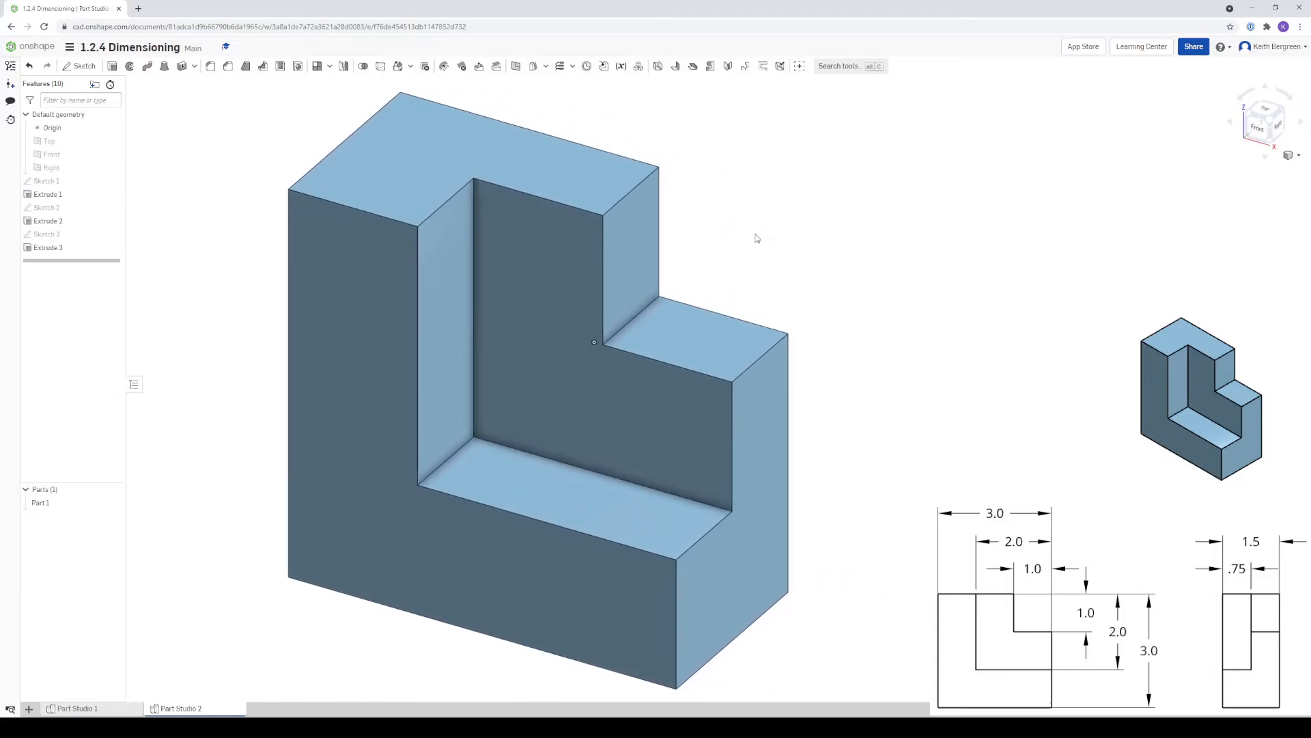